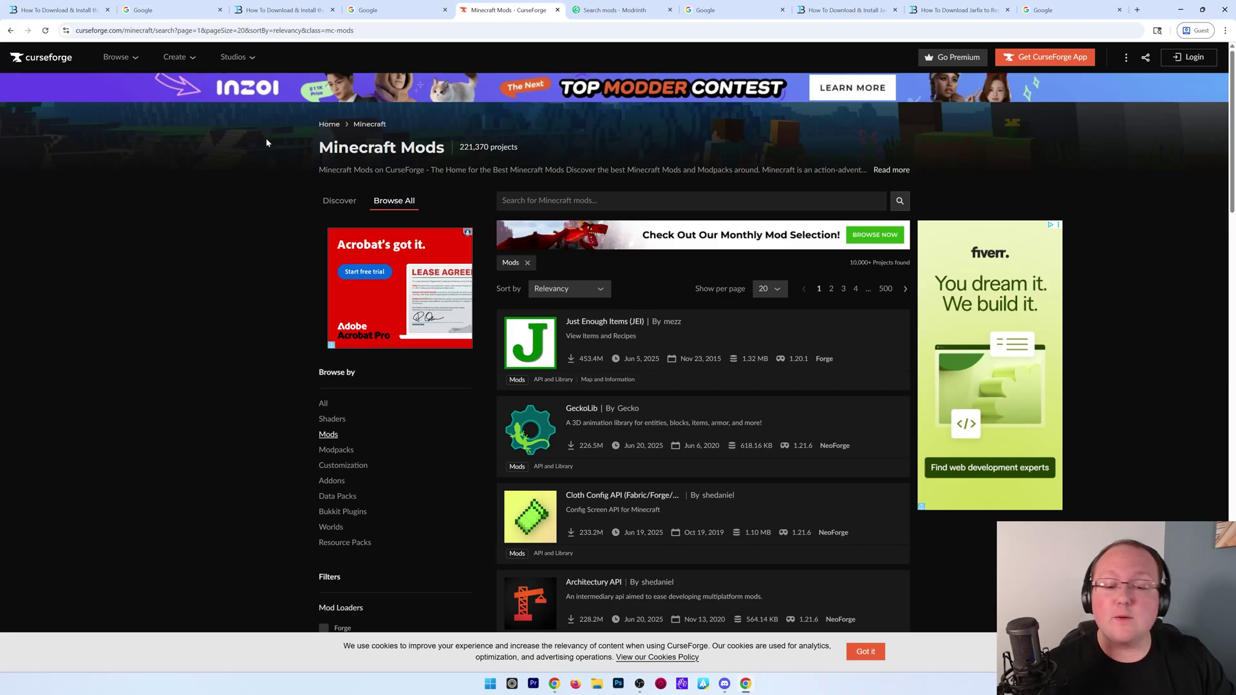
- Look over the CurseForge Minecraft Mods list, and bring up the Modrinth mods list
scroll(279, 145, down, 5)
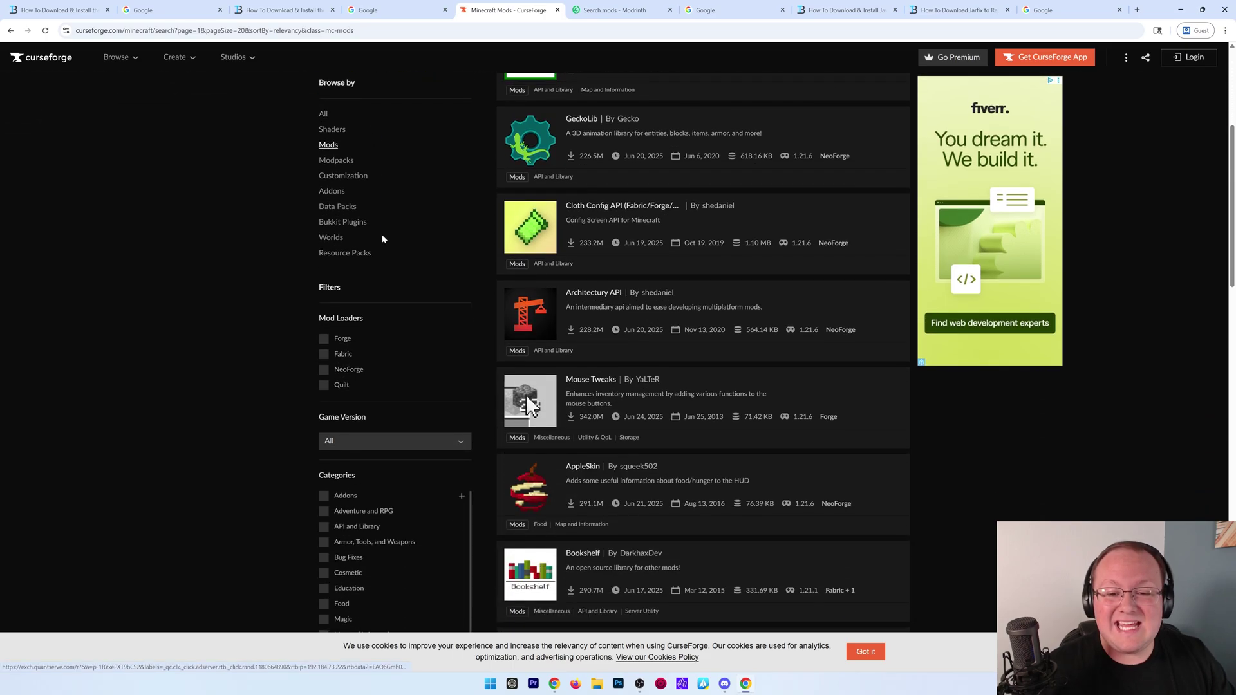
scroll(395, 243, up, 5)
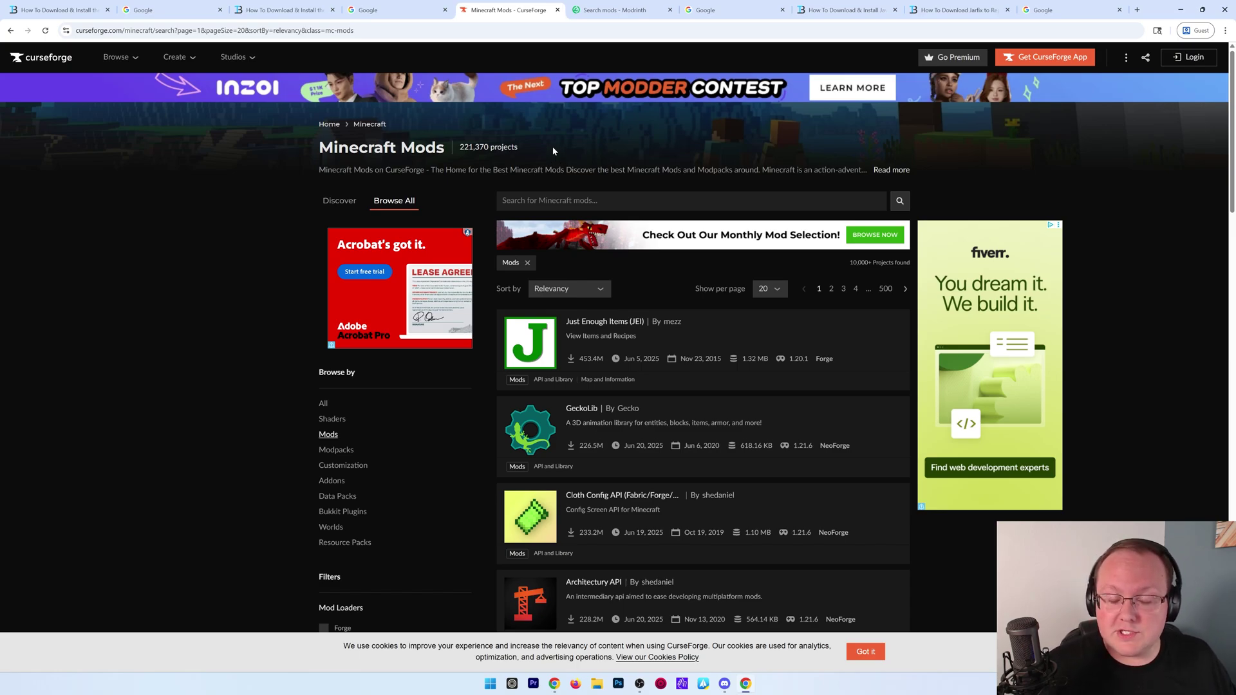
click(579, 12)
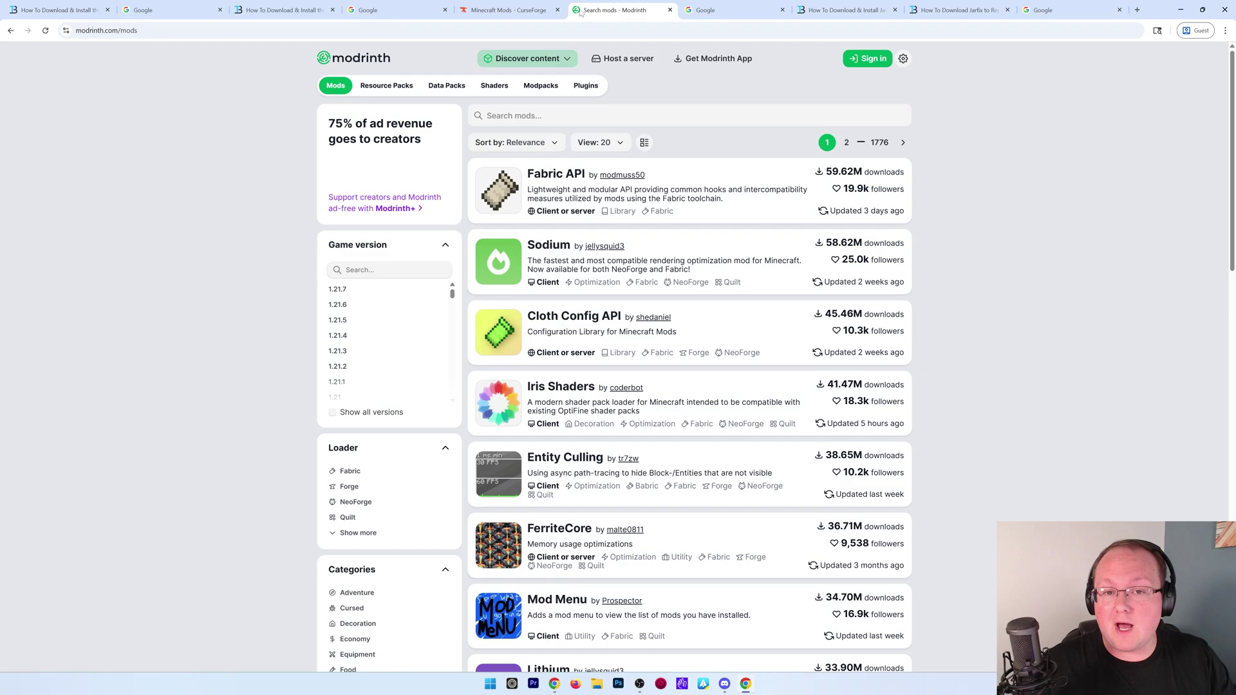
- Search Google for "minecraft mod download" and look for the CurseForge and Modrinth results
click(390, 10)
text(minecraft mod do)
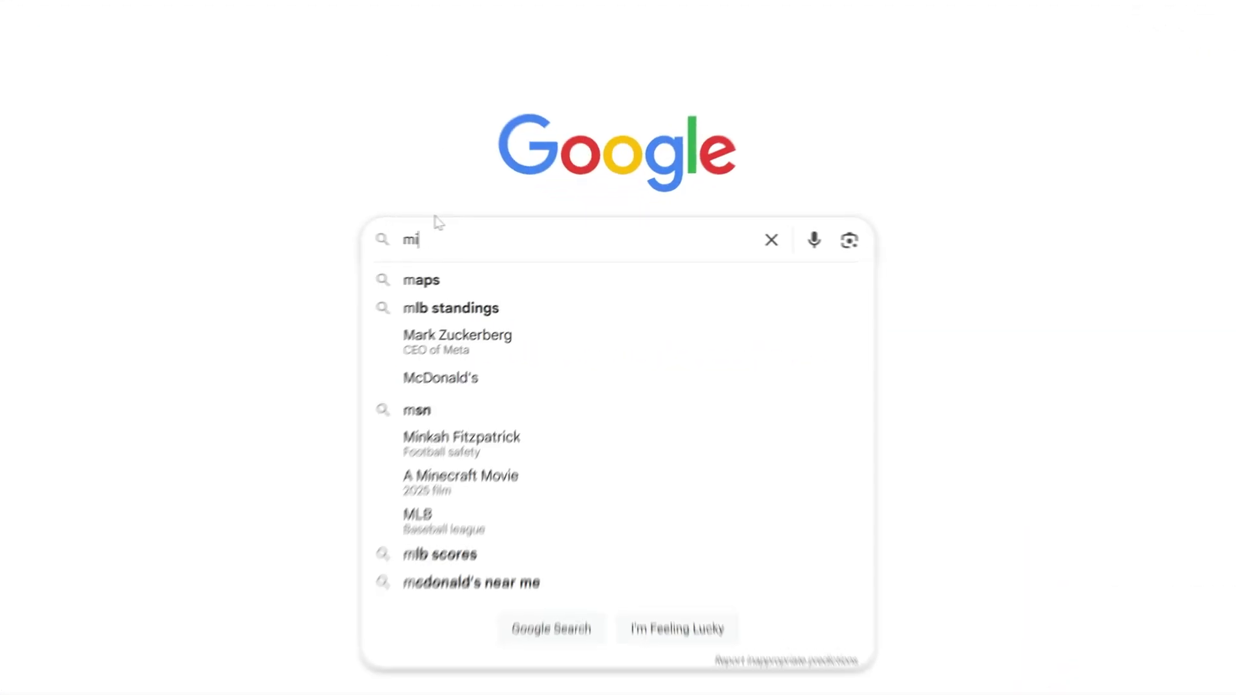
text(wnload)
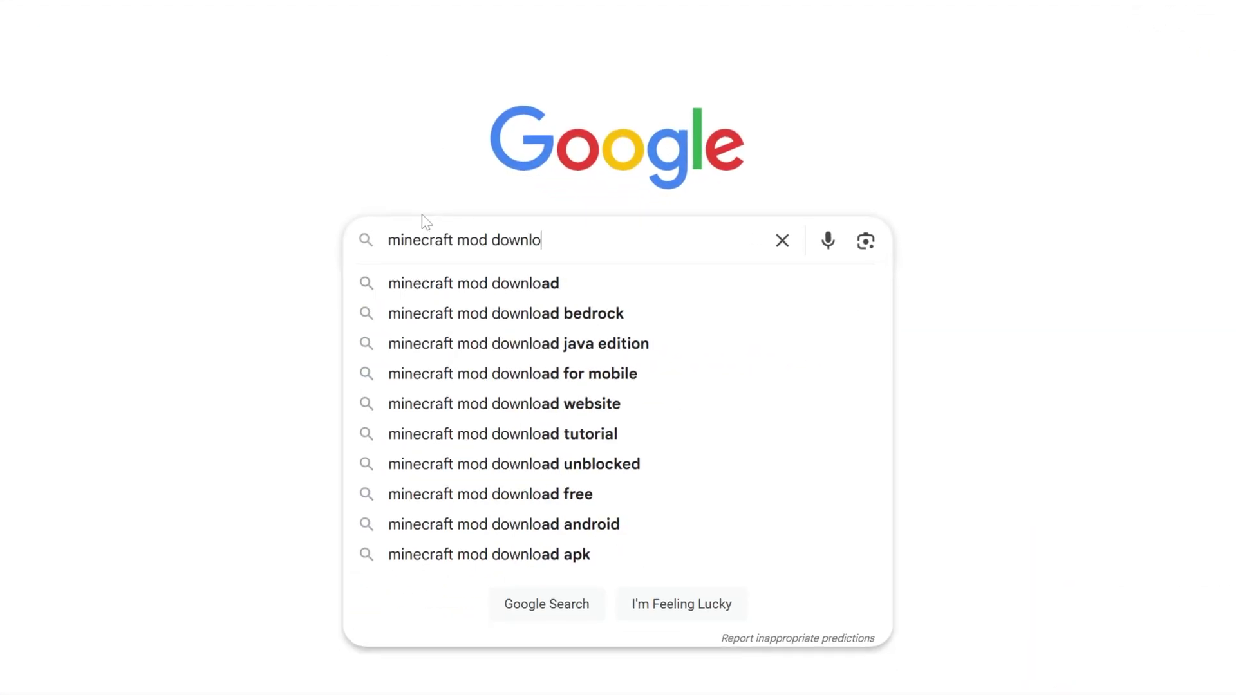
key(Return)
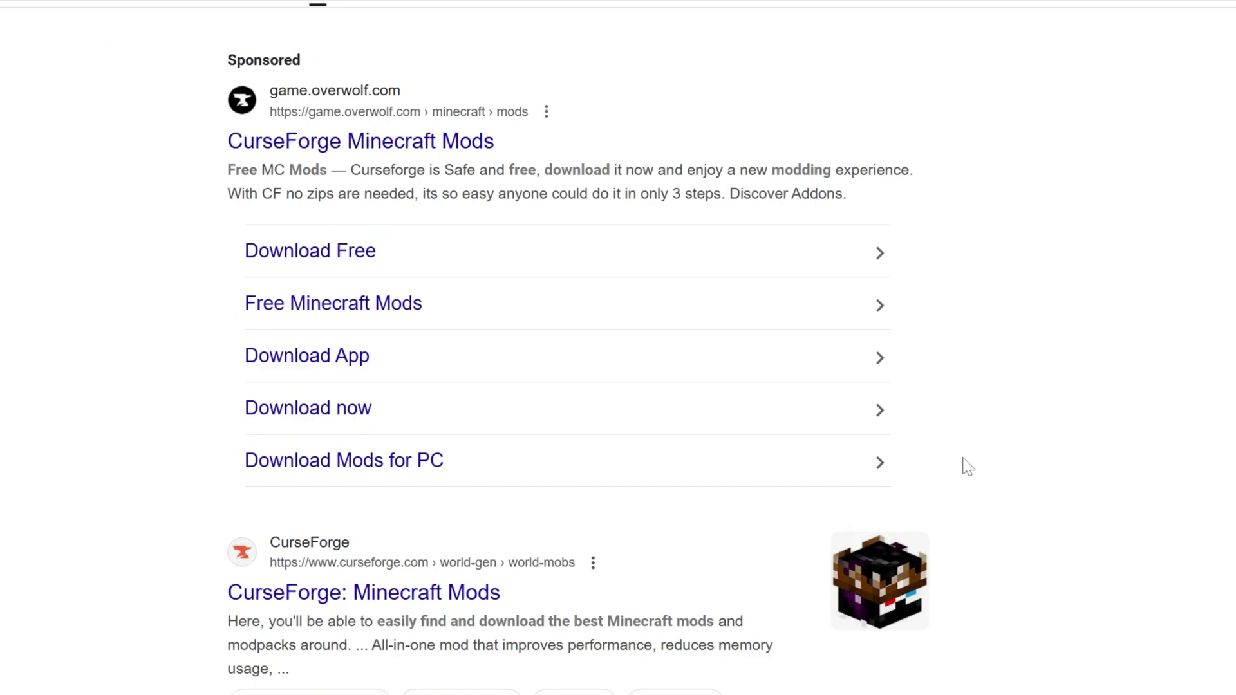
scroll(969, 466, down, 3)
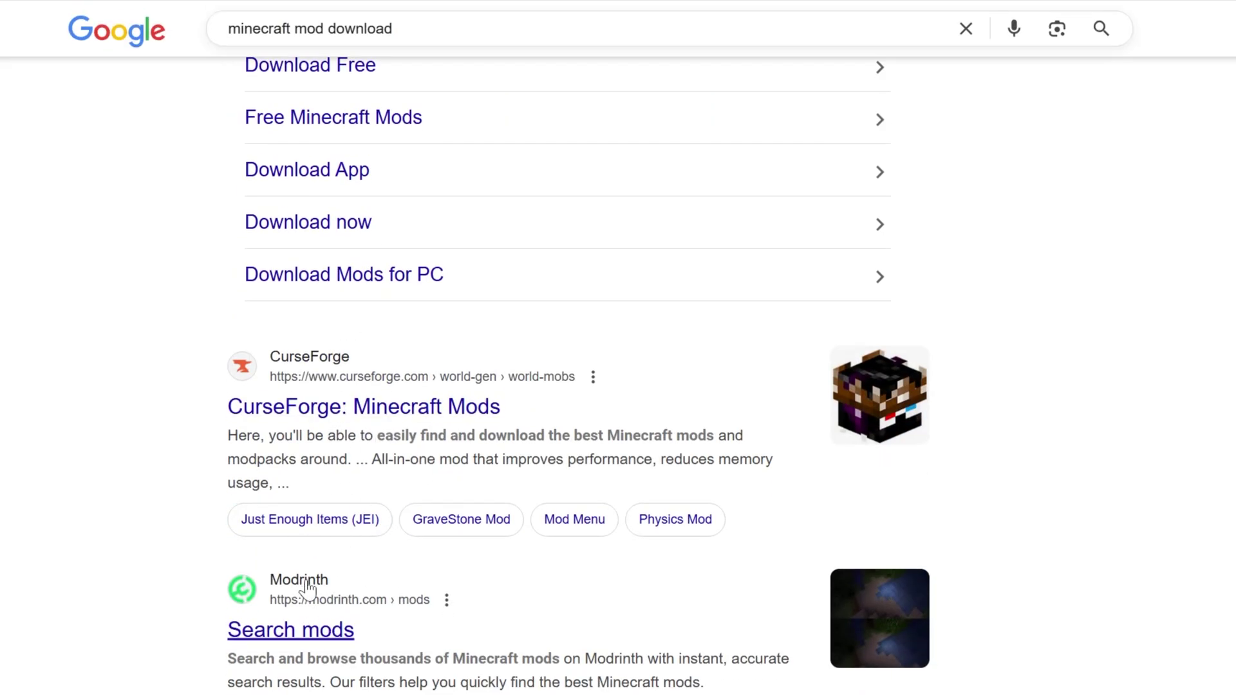
- Filter the CurseForge Minecraft mods by the Fabric mod loader and game version 1.21.7
click(509, 9)
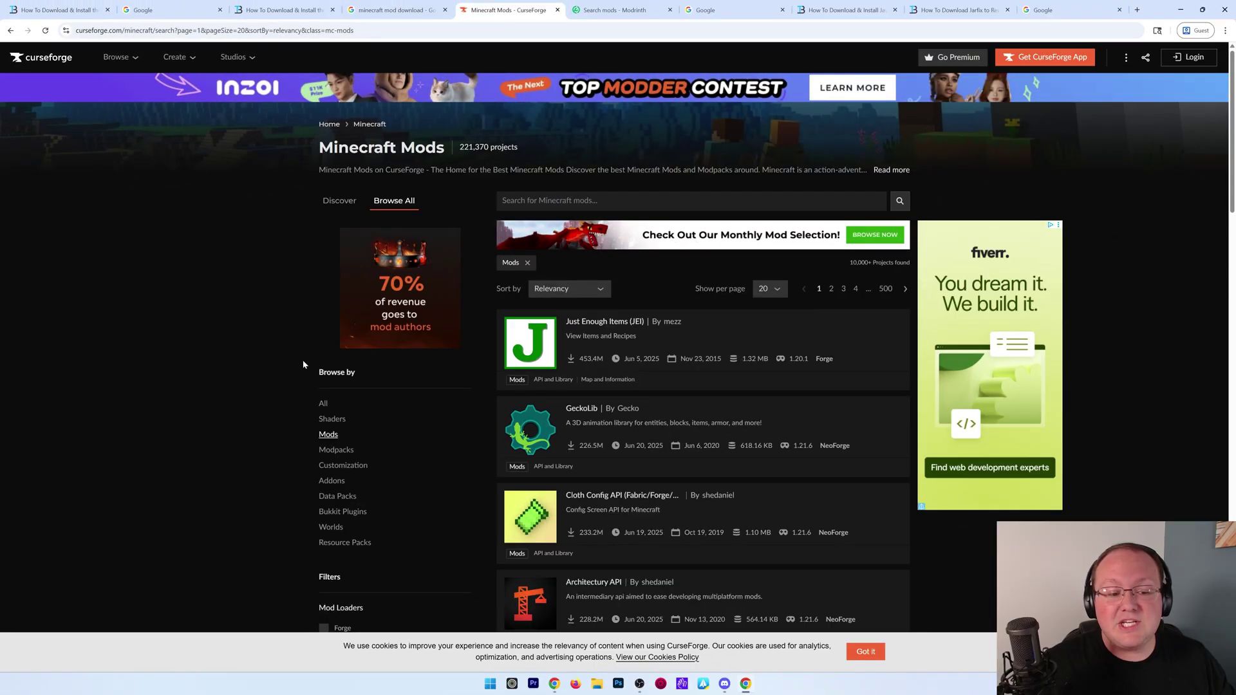
scroll(306, 338, down, 3)
scroll(307, 339, down, 3)
click(320, 357)
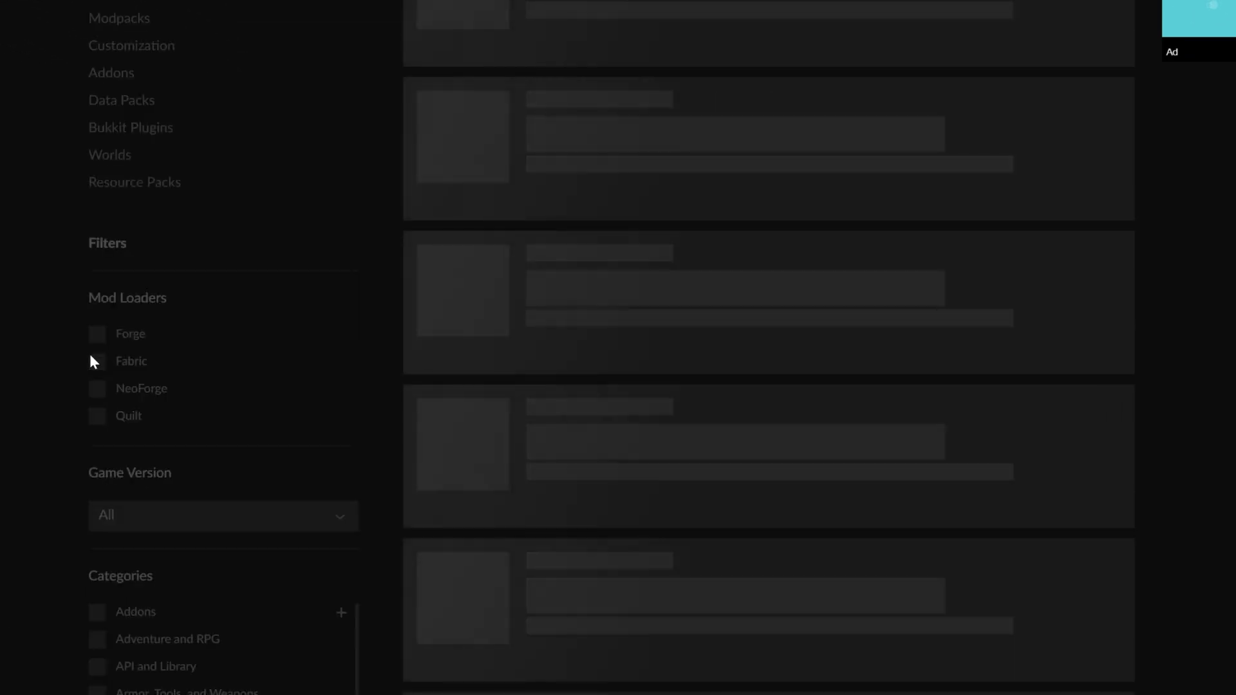
scroll(152, 315, down, 4)
click(152, 262)
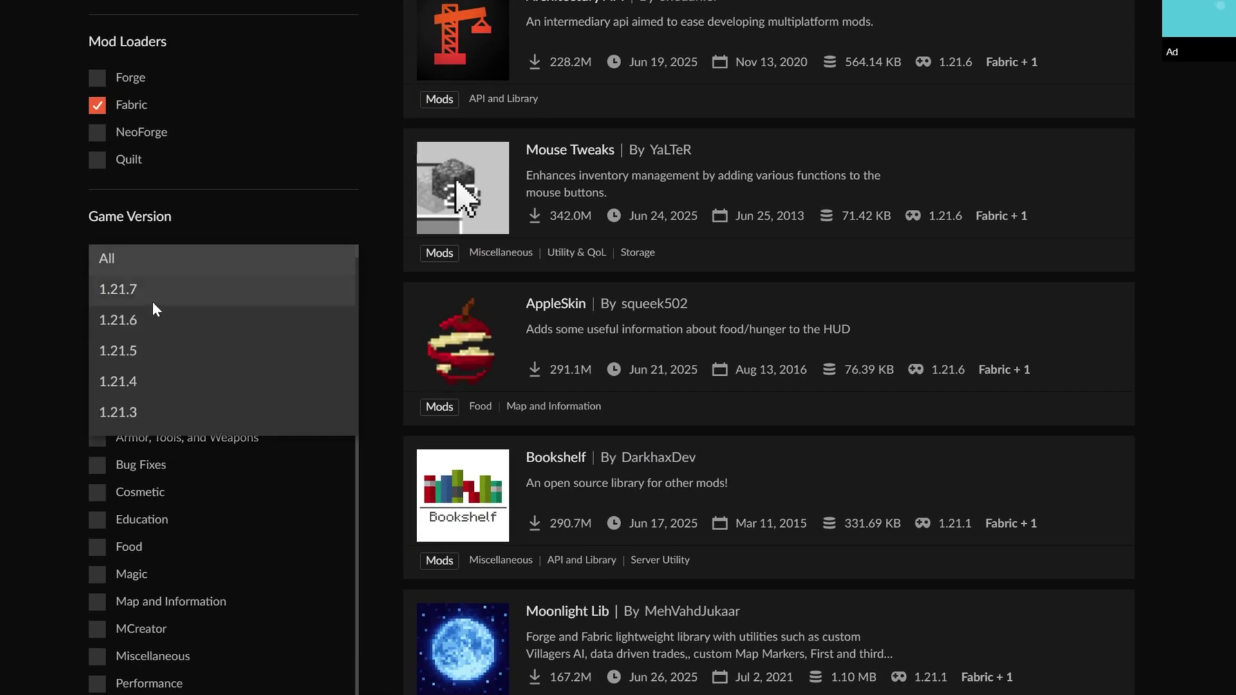
click(152, 293)
scroll(44, 318, up, 7)
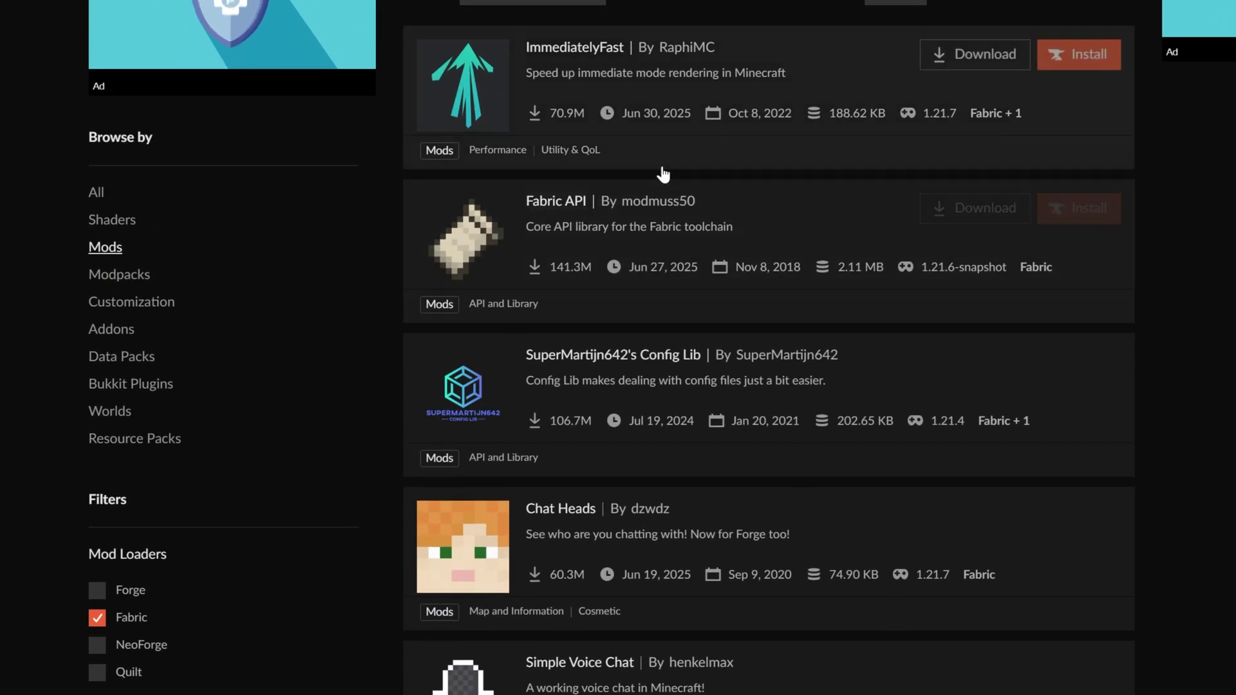
- Browse the filtered CurseForge mods, and start downloading the file [1.21.7] Fabric API 0.128.1+1.21.7 from Fabric API's file list
scroll(672, 188, down, 2)
scroll(672, 188, down, 11)
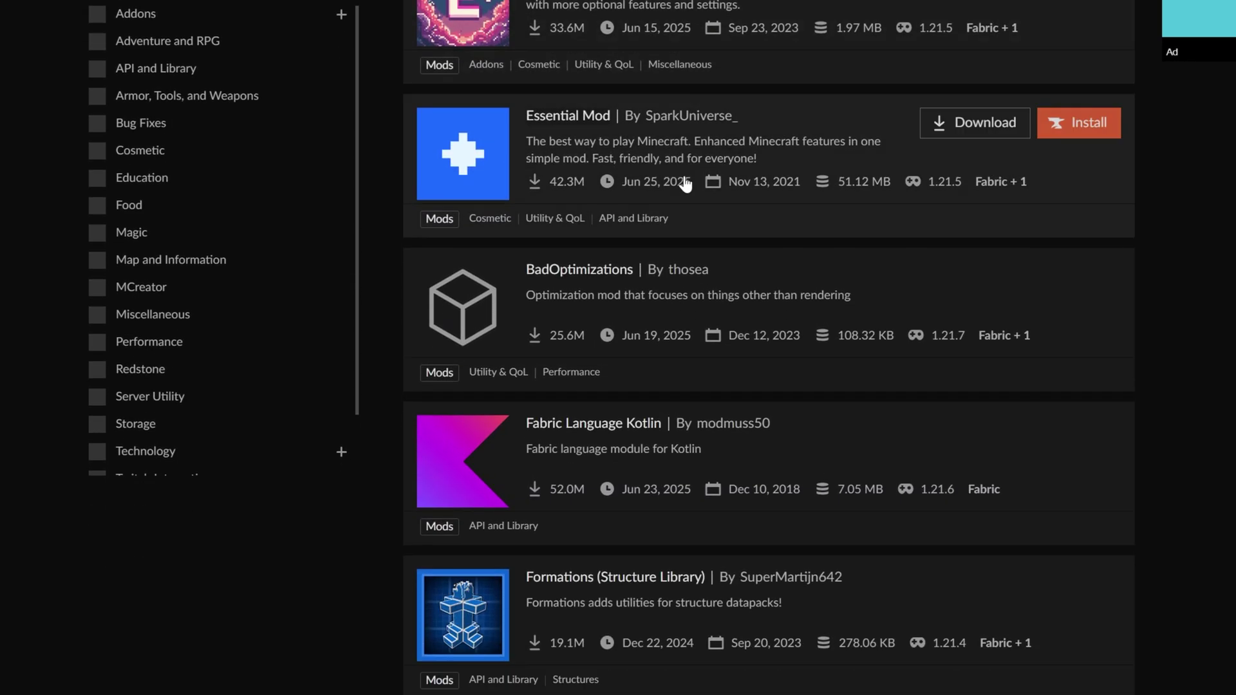
scroll(687, 185, up, 13)
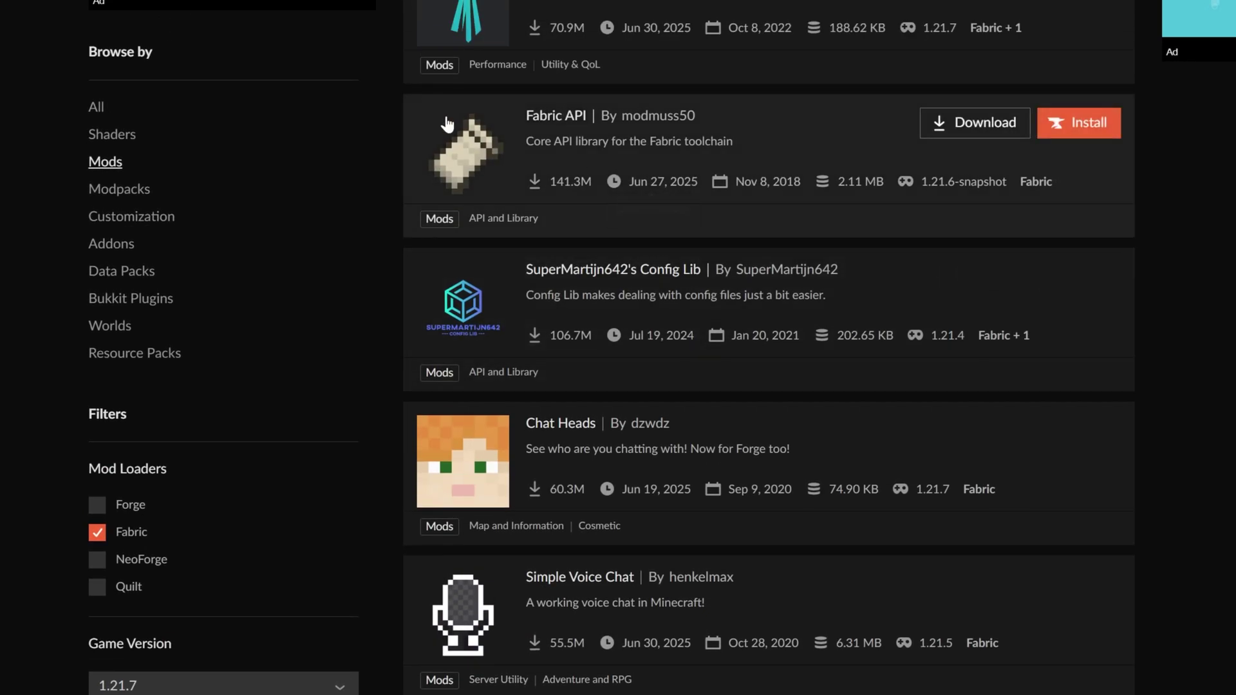
click(558, 117)
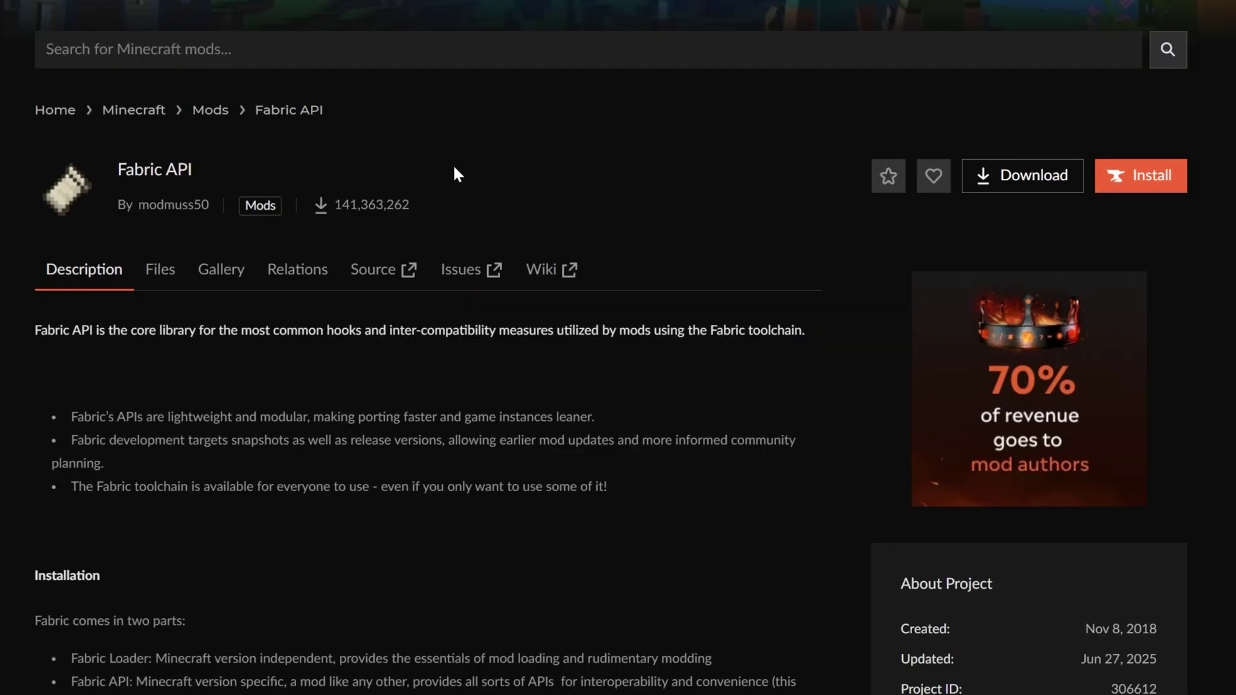
click(157, 270)
scroll(532, 295, down, 5)
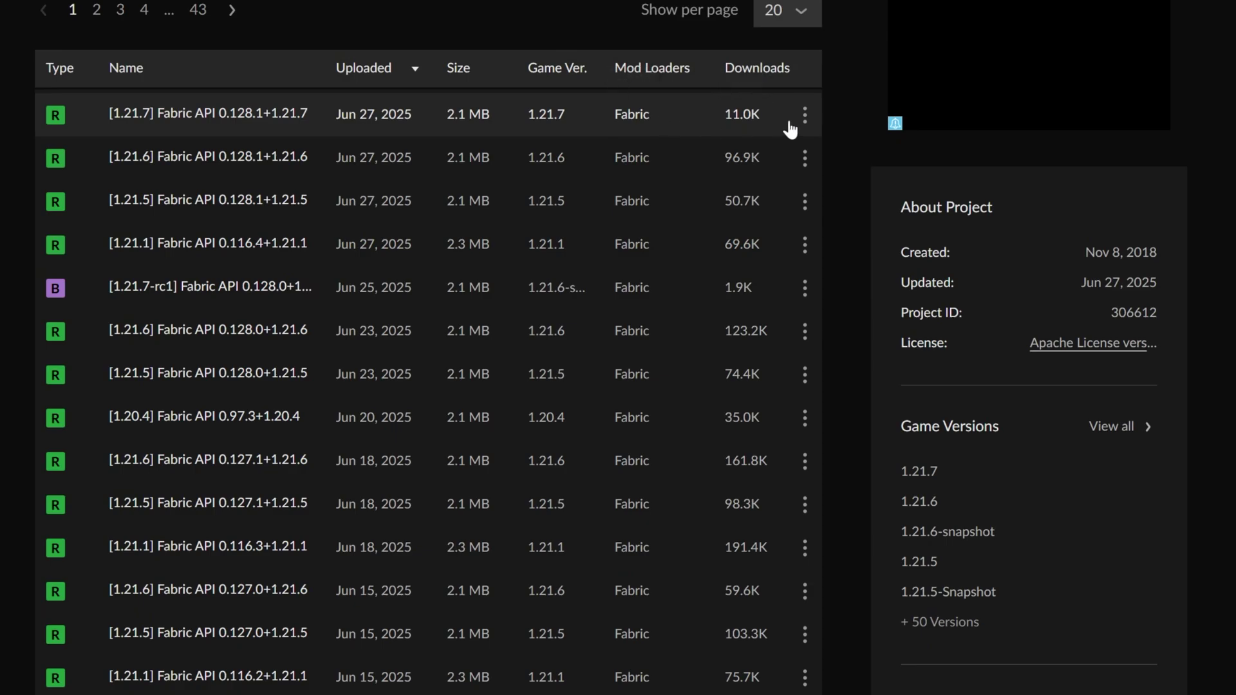
click(805, 116)
click(812, 205)
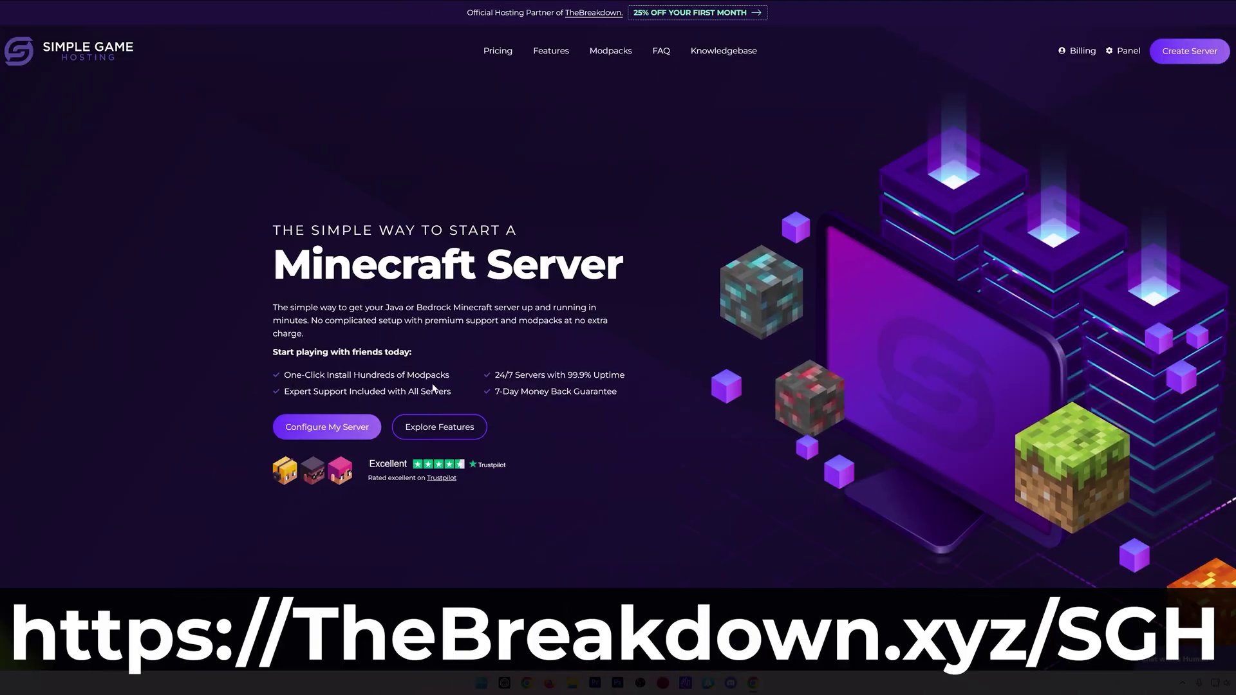
- Look over the Simple Game Hosting site and the modpack lists of different providers, including FTB, in its Modpack Installer
scroll(446, 396, down, 6)
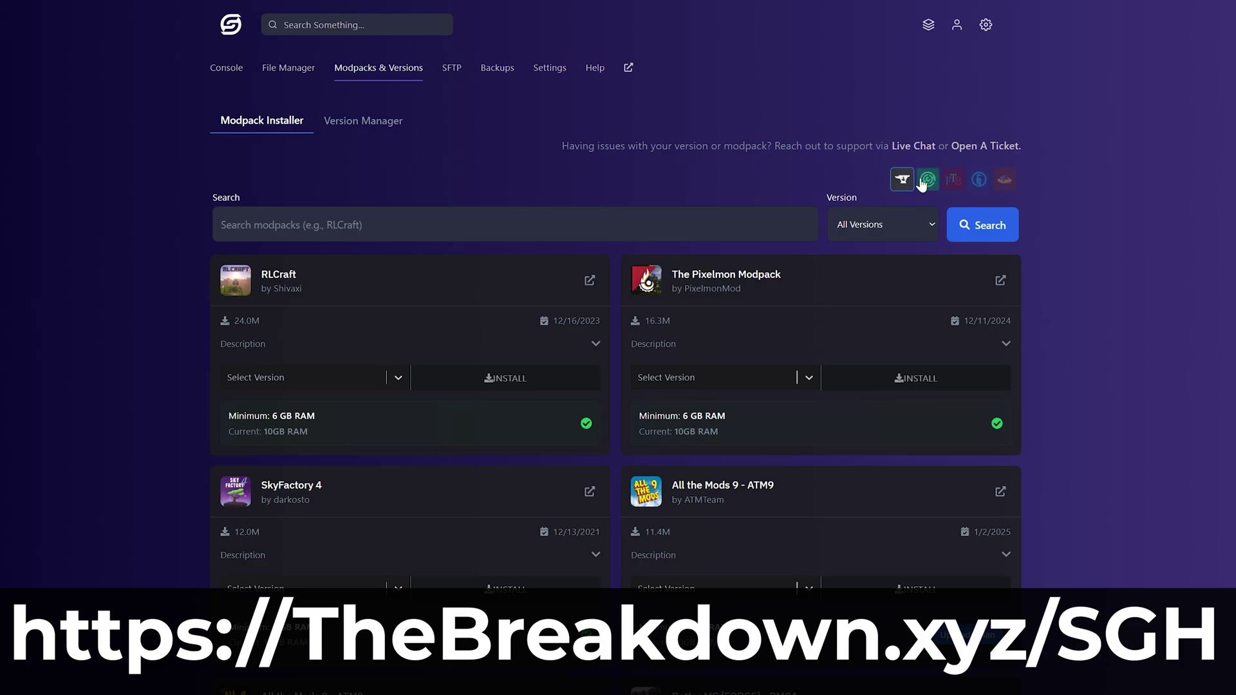
click(925, 181)
click(954, 180)
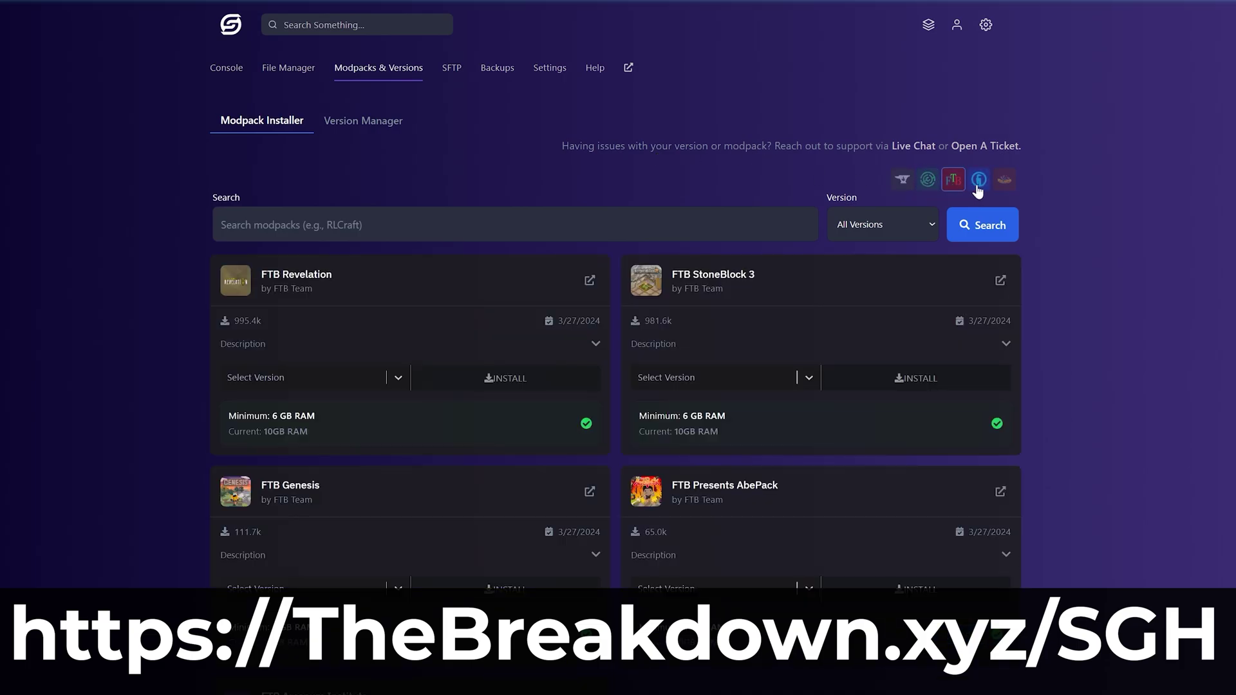
click(979, 180)
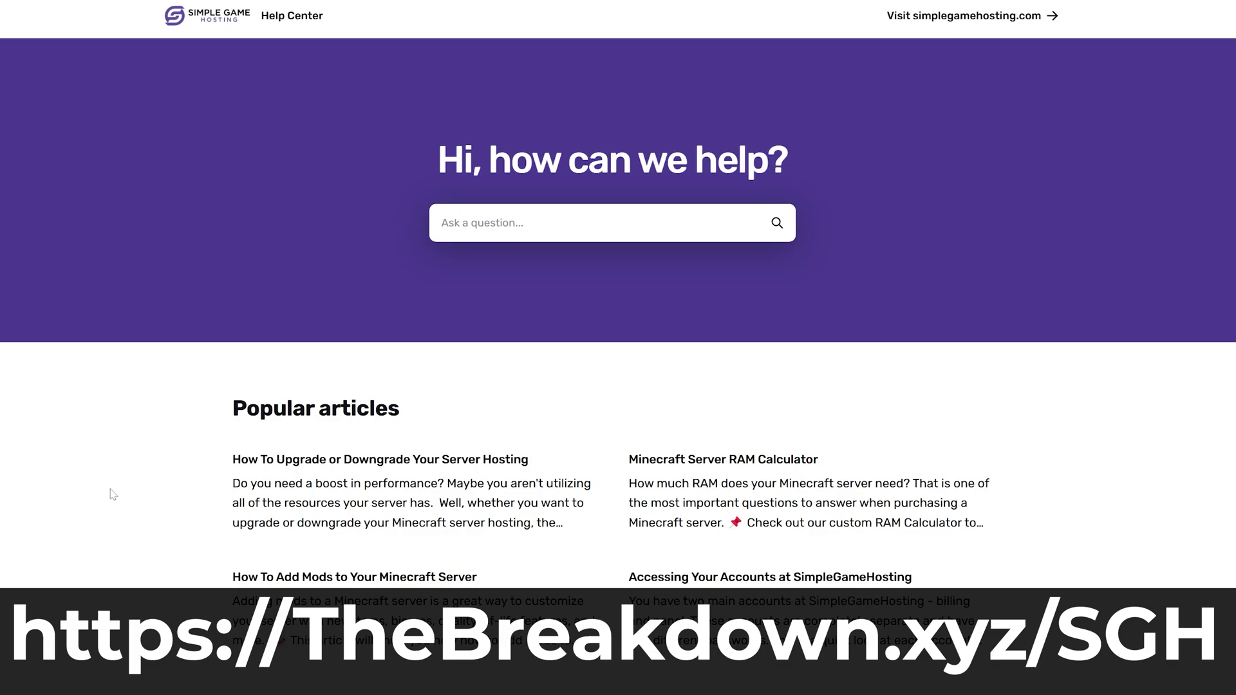
- Look through the hosting Help Center and its article "How To Add Mods to Your Minecraft Server"
scroll(110, 497, down, 5)
scroll(110, 455, up, 5)
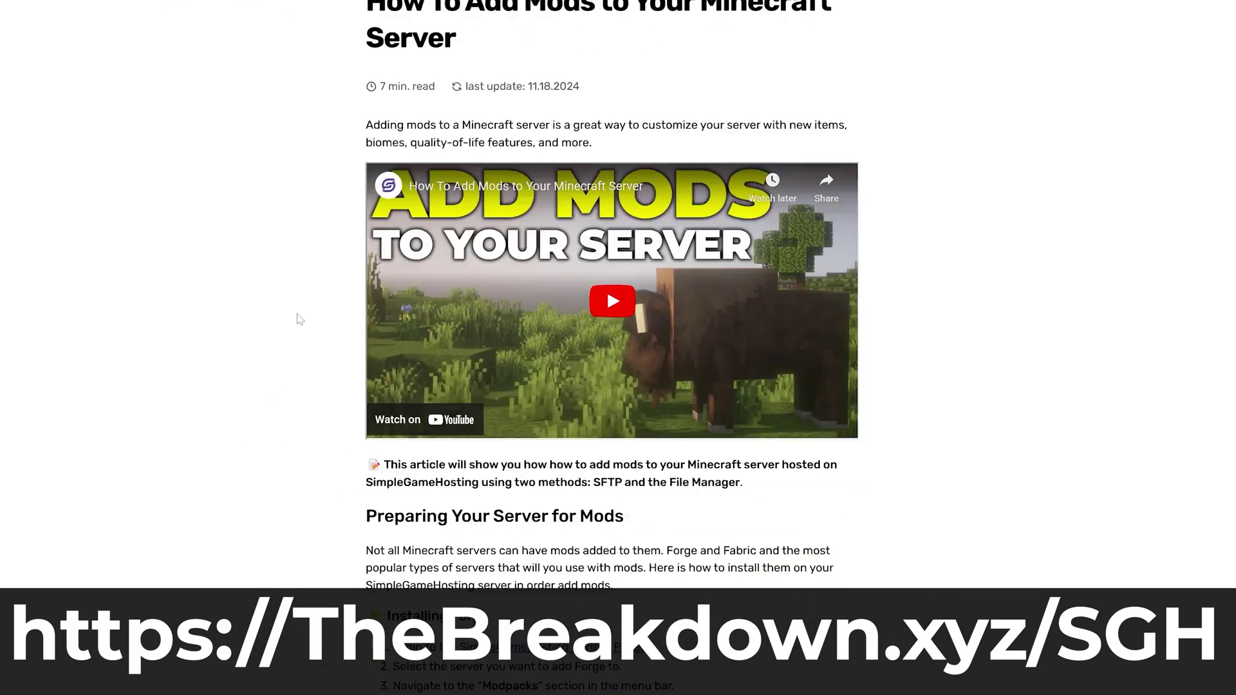
scroll(295, 320, down, 10)
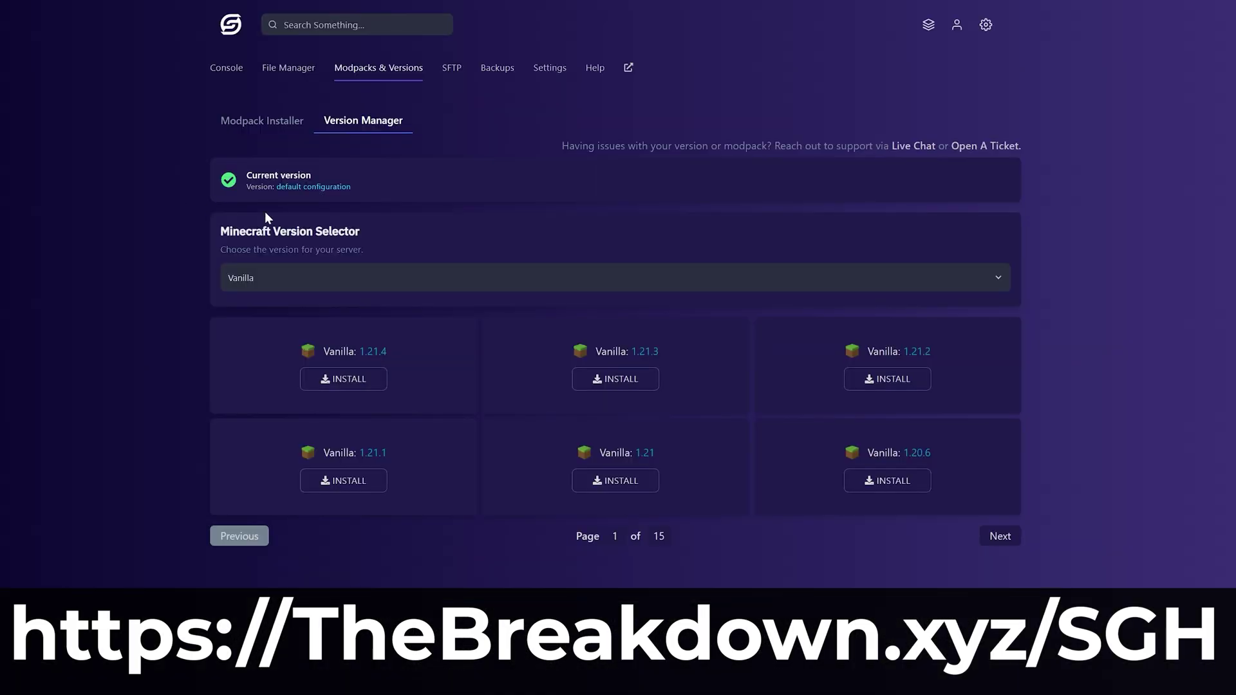
- Choose a different server type in the Minecraft Version Selector, and save the server properties with a restart
click(392, 280)
click(395, 428)
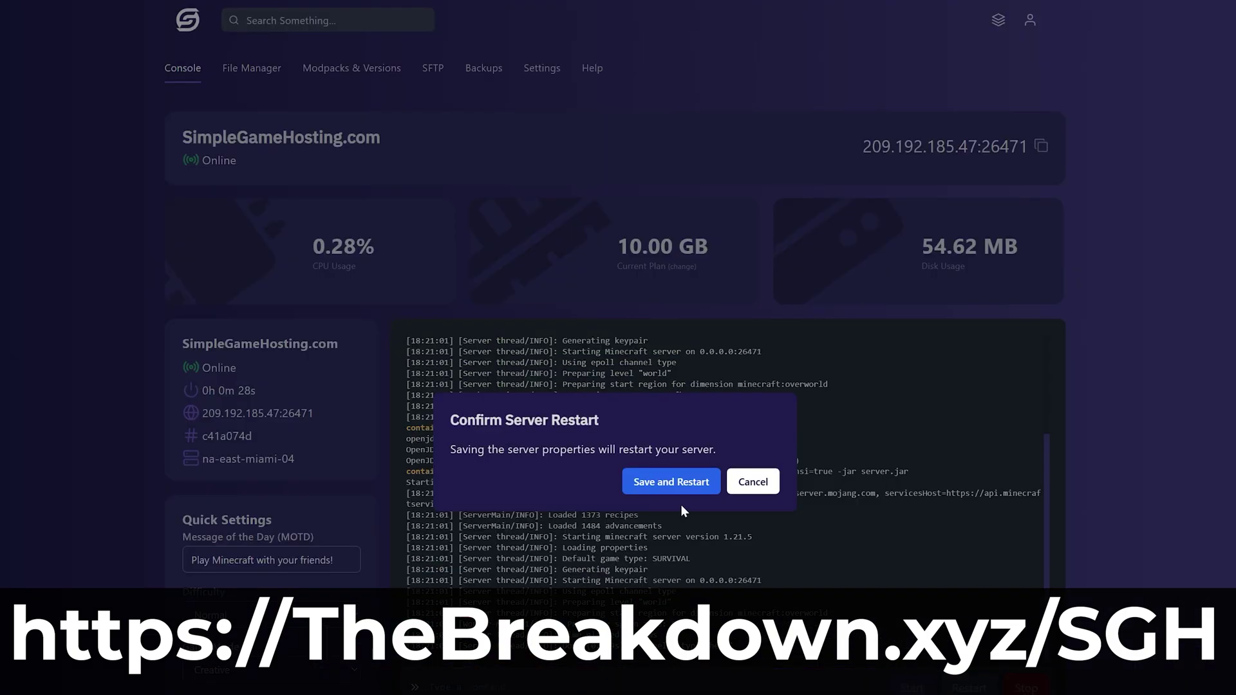
click(676, 481)
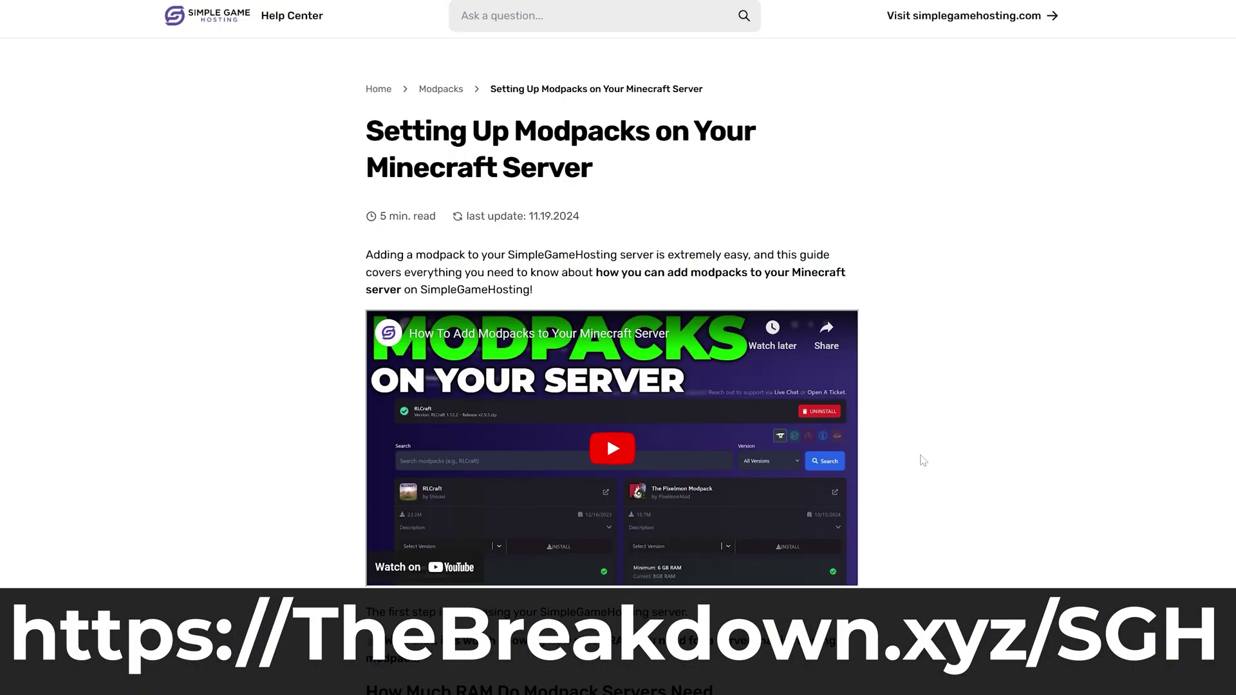
scroll(923, 461, down, 10)
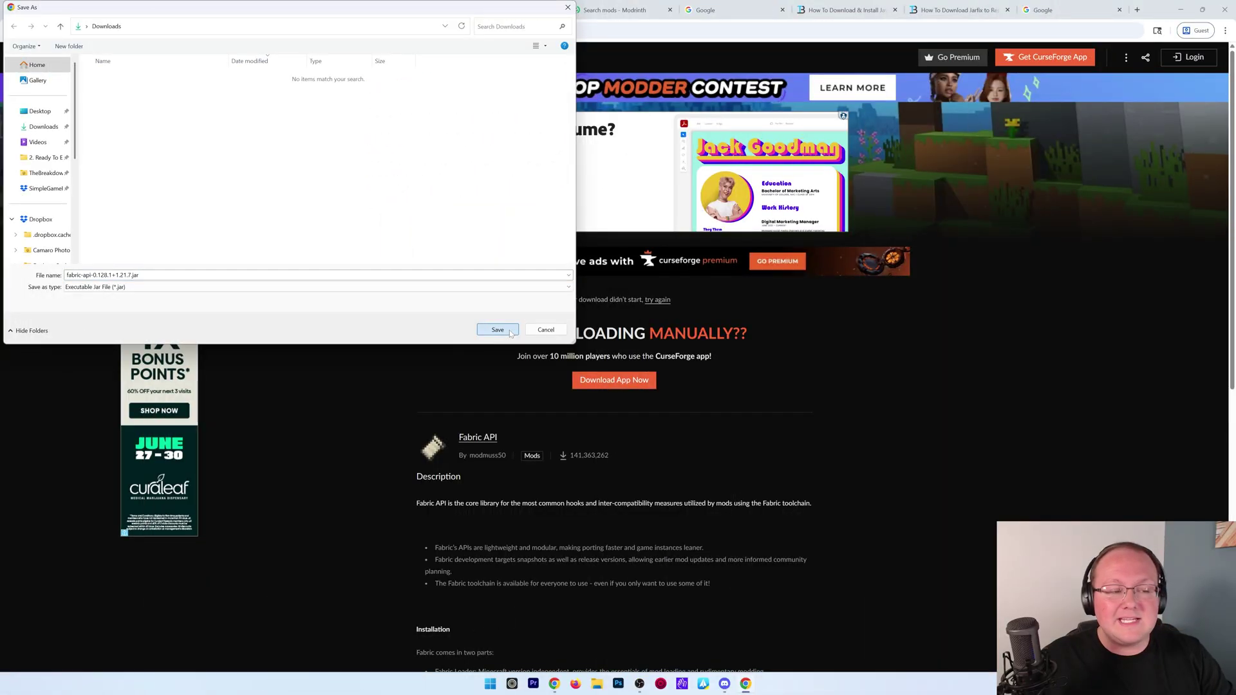
- Save the Fabric API download as fabric-api-0.128.1+1.21.7.jar in the Downloads folder
click(497, 330)
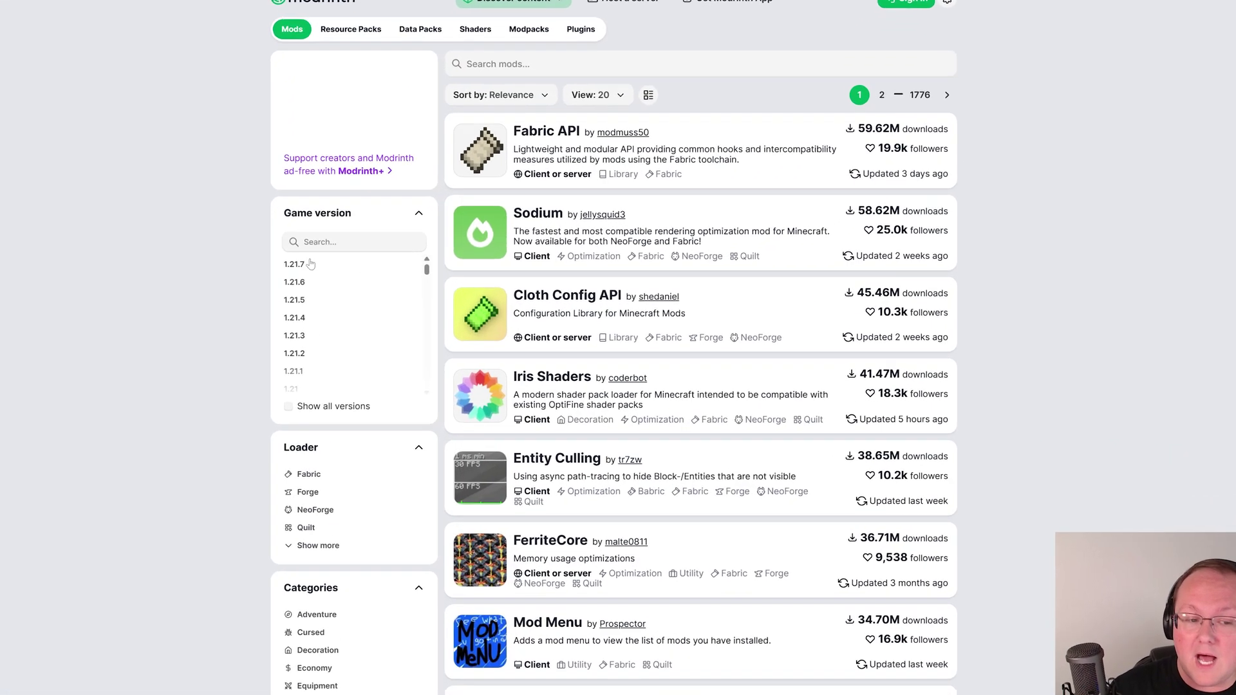
- Filter the Modrinth mods by game version 1.21.7 and the Fabric loader, and open the Sodium mod
click(331, 289)
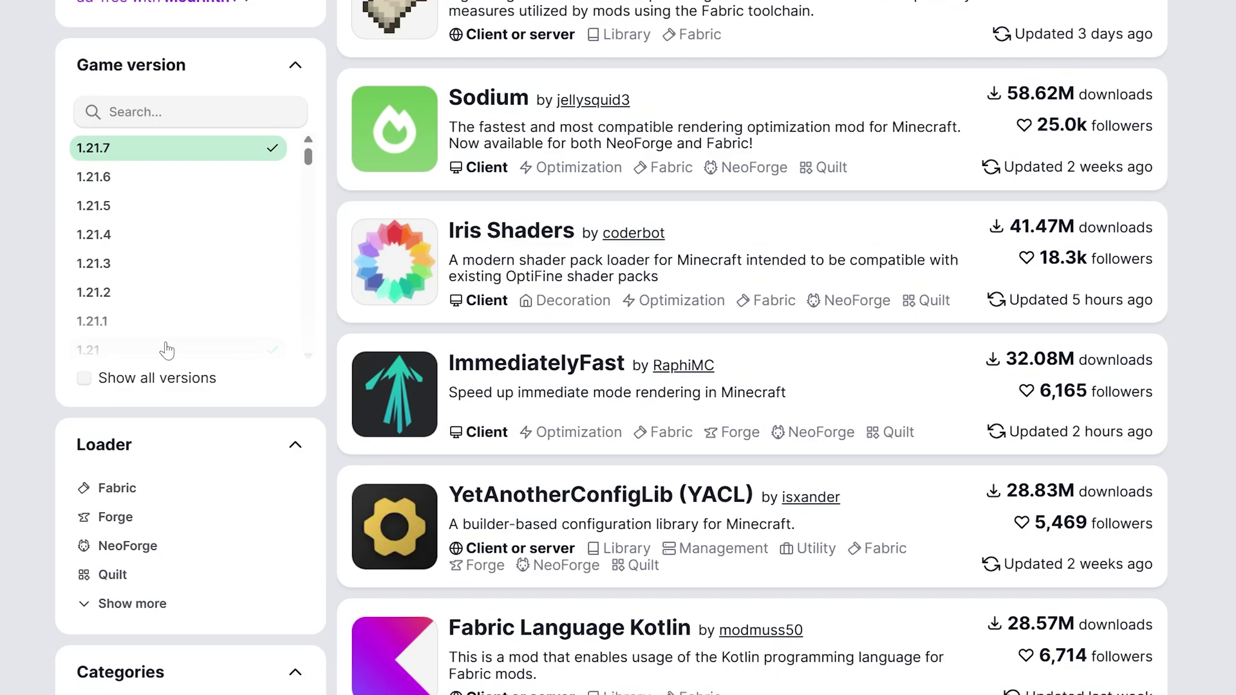
click(171, 487)
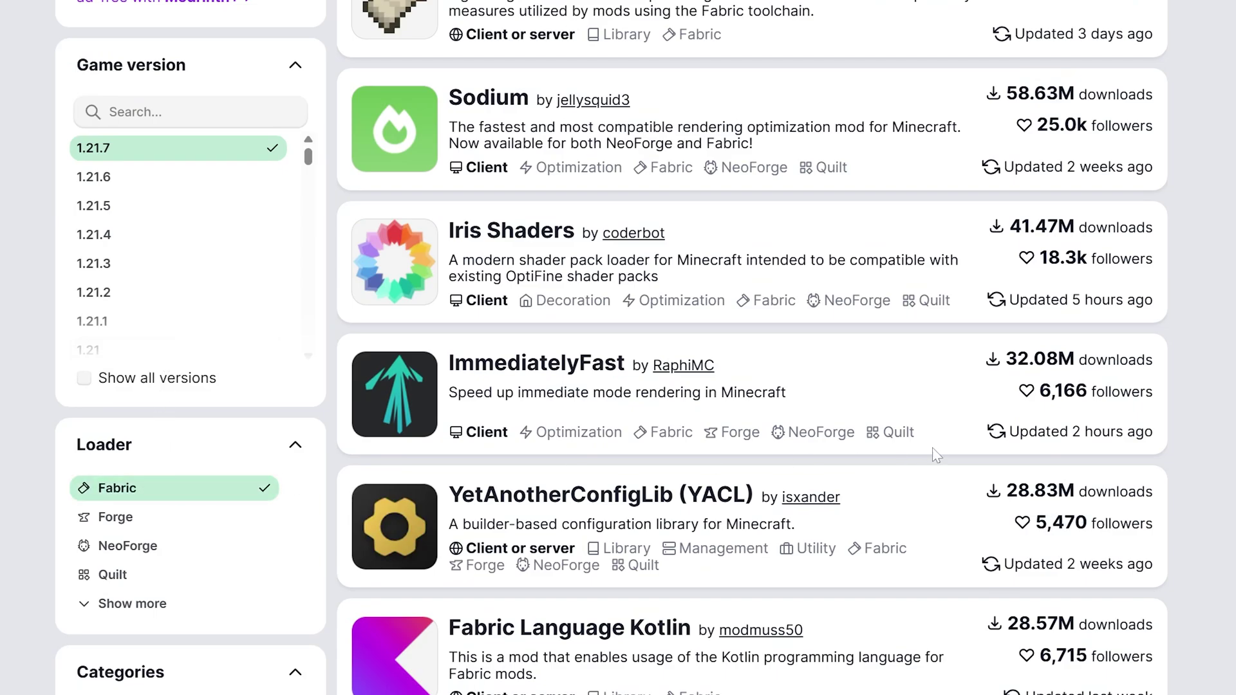
click(508, 111)
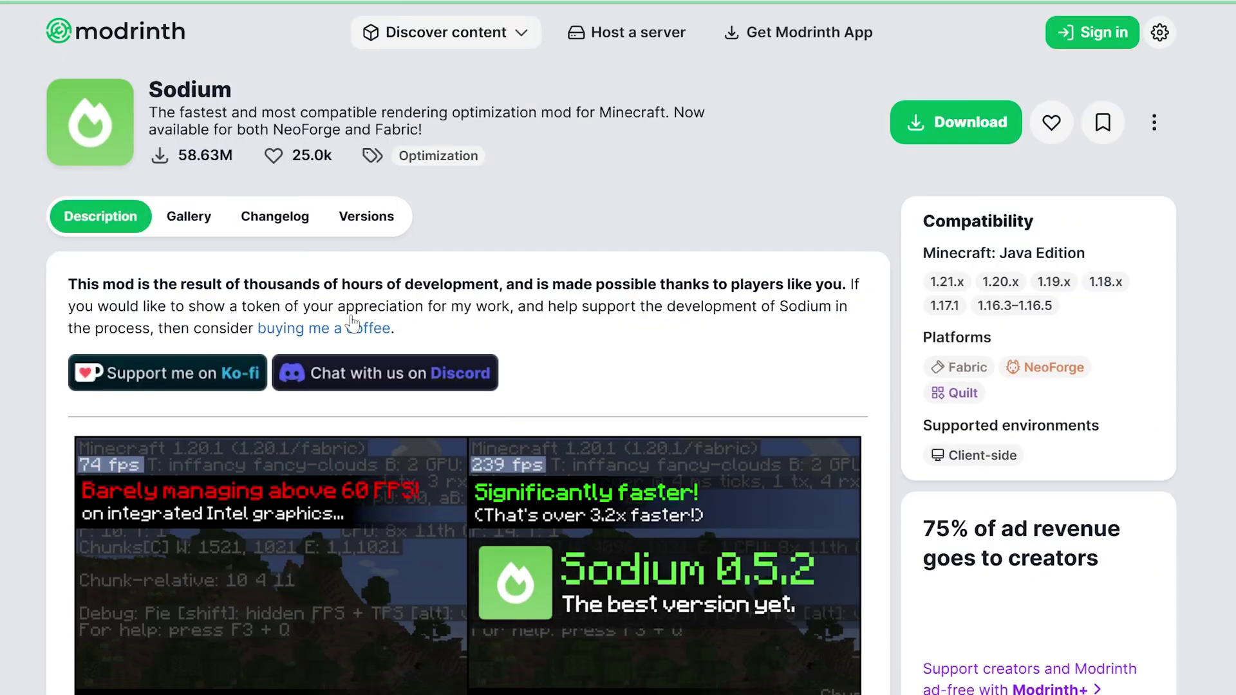
- Filter Sodium's versions by game version 1.21.7, and save mc1.21.6-0.6.13-fabric as sodium-fabric-0.6.13+mc1.21.6.jar in Downloads
click(367, 219)
scroll(367, 225, down, 2)
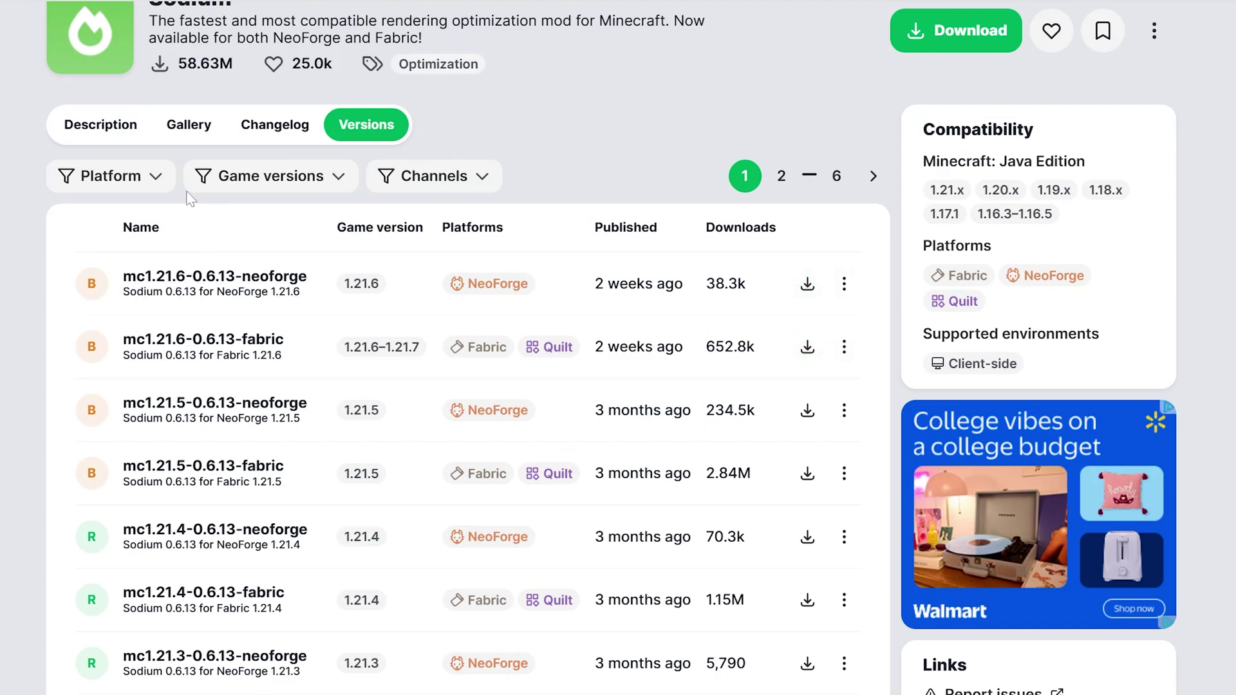
click(110, 176)
click(270, 175)
click(246, 264)
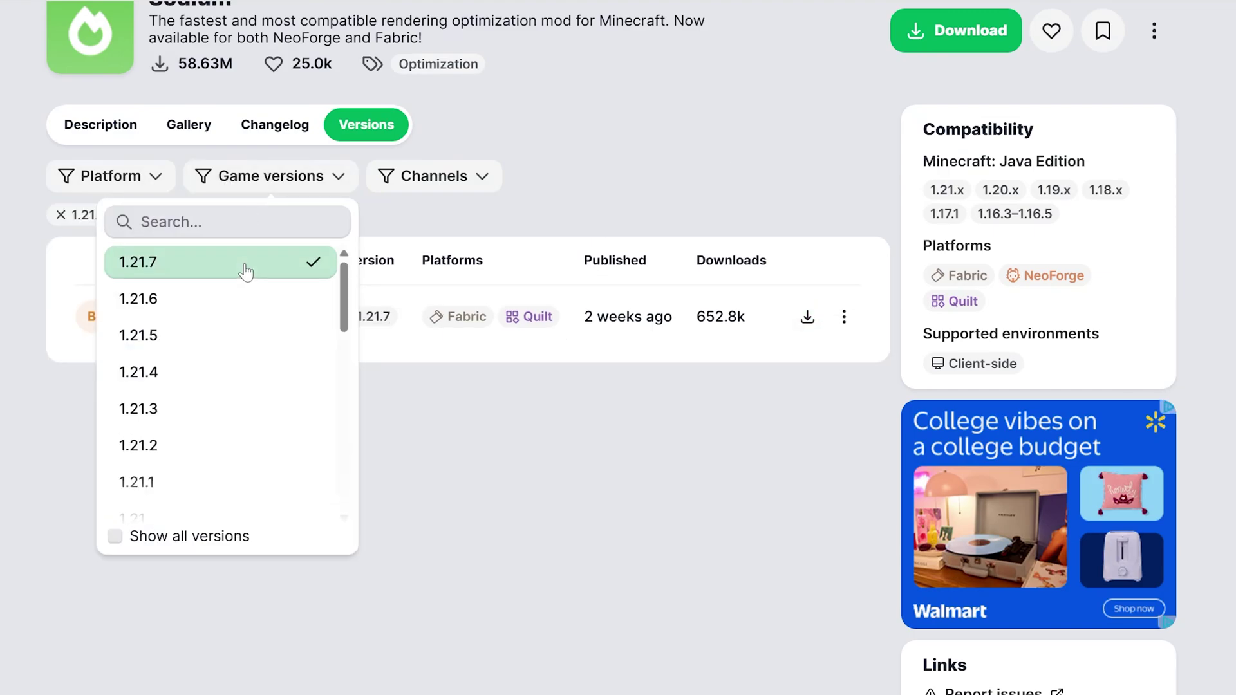
click(601, 474)
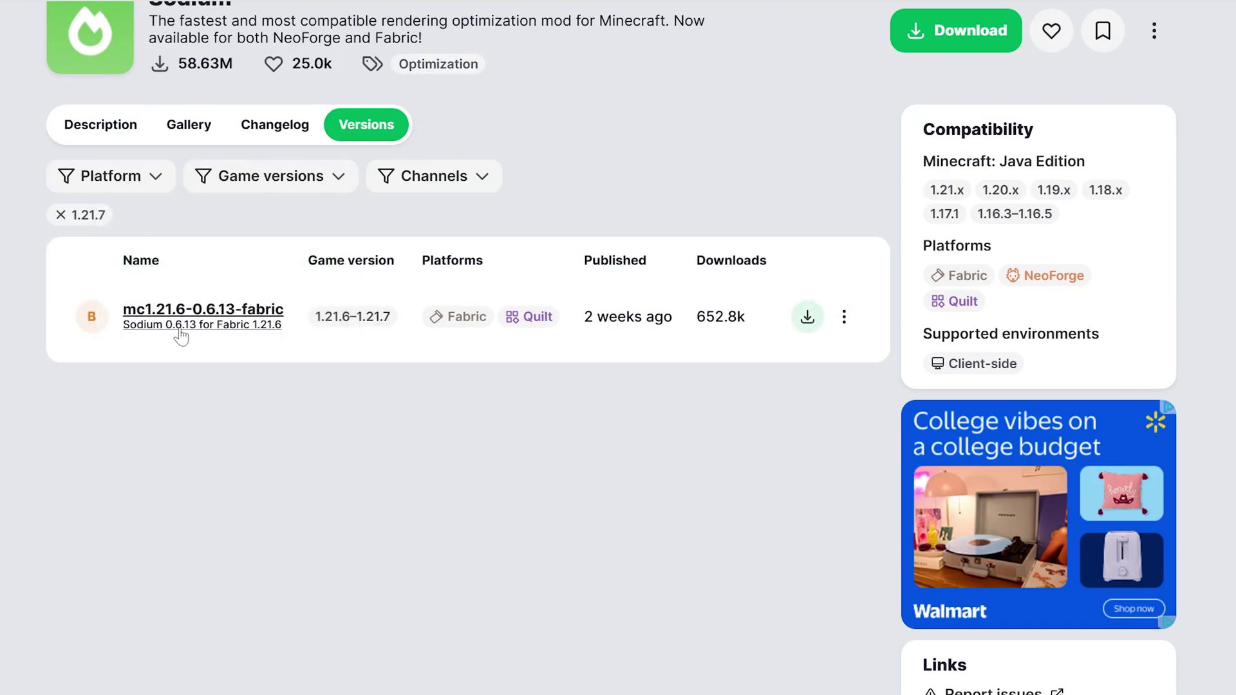
click(808, 317)
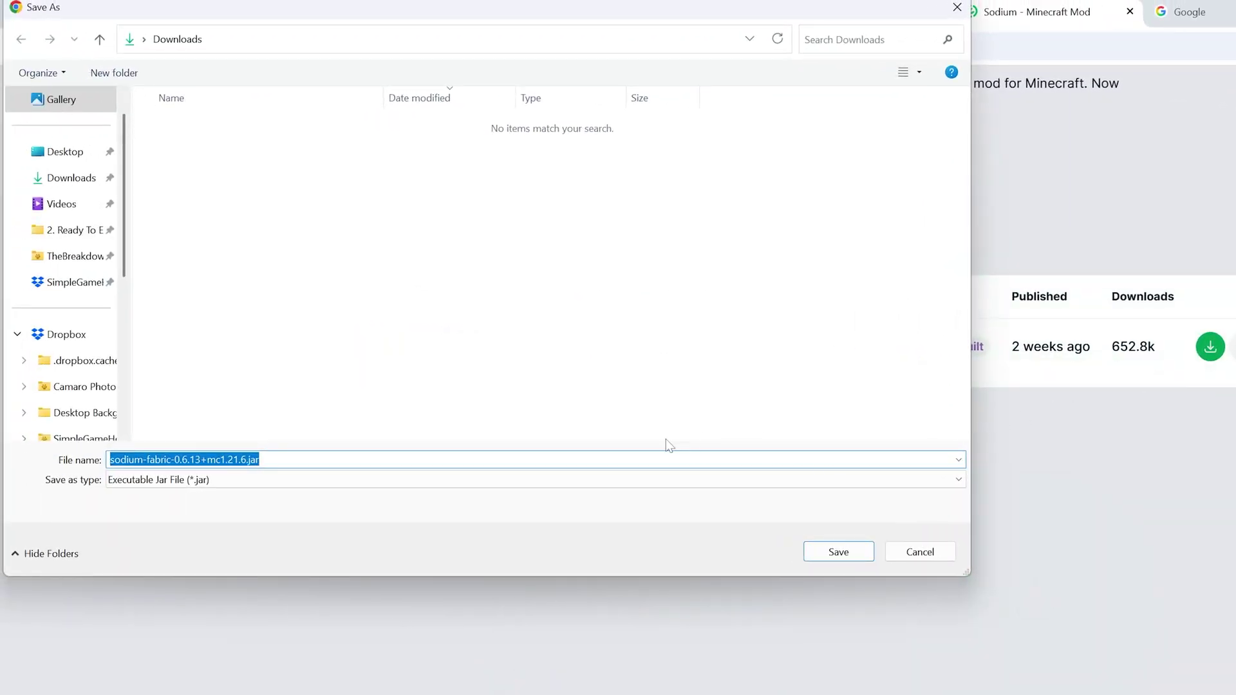
click(838, 552)
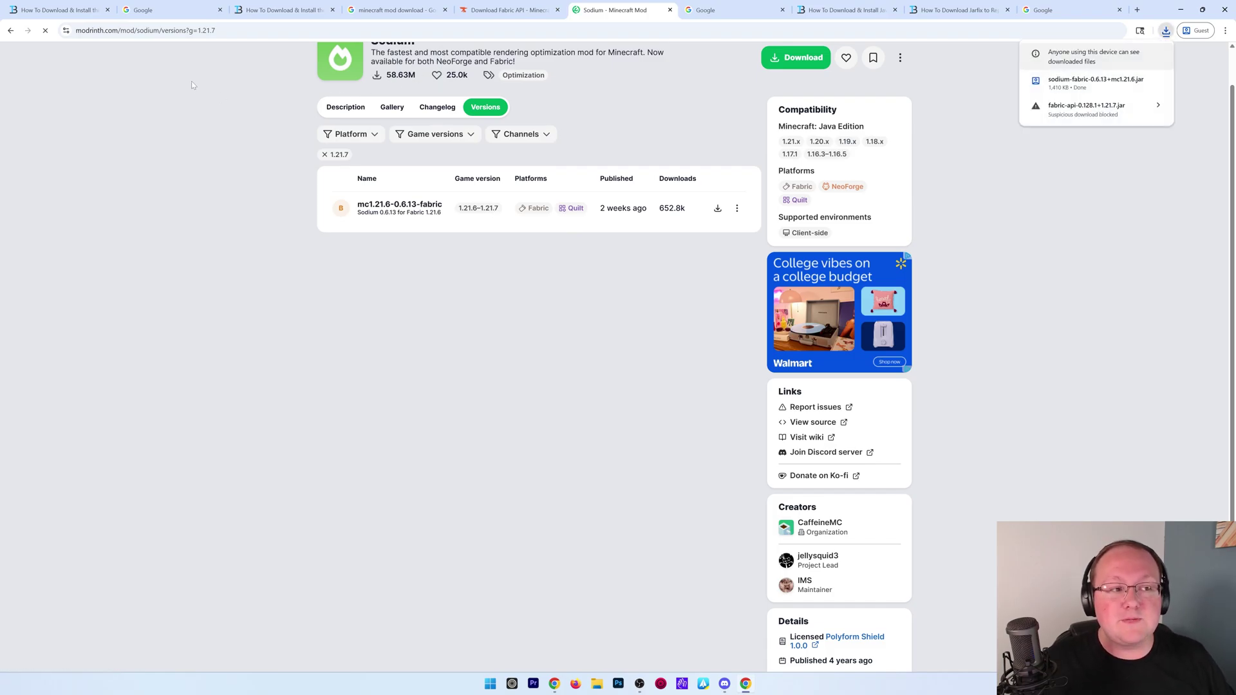
- Search Google for "fabric minecraft download" and open the official fabricmc.net site
click(58, 10)
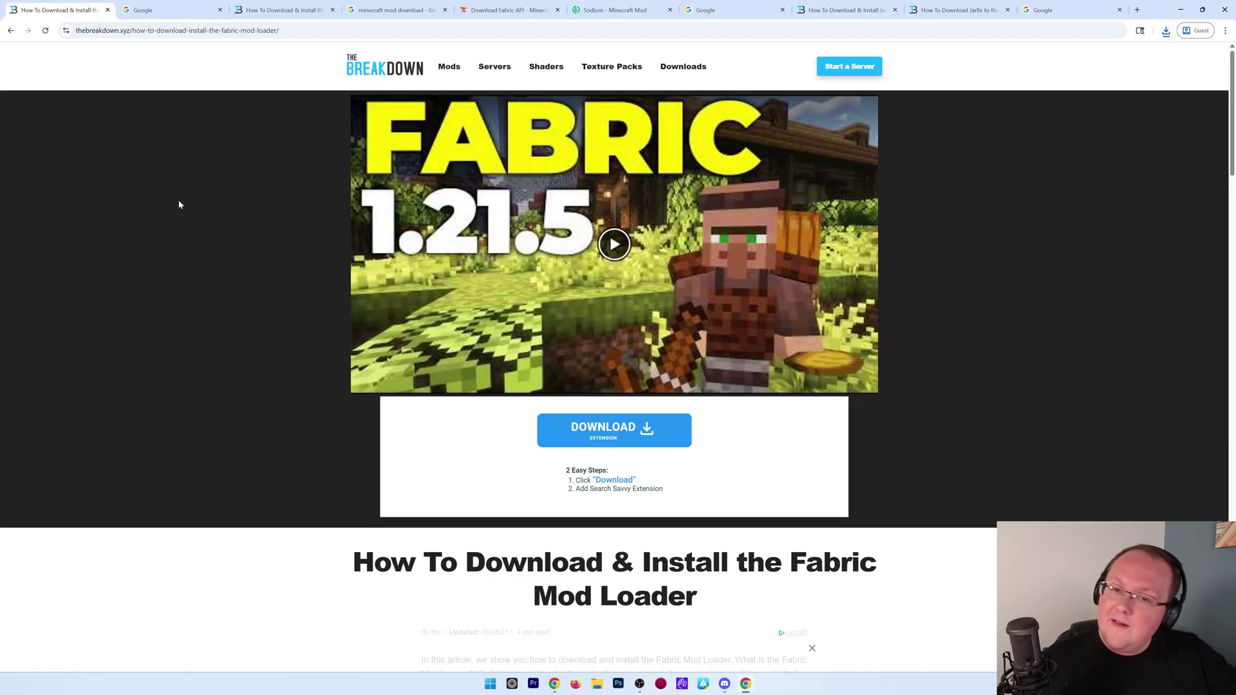
click(154, 12)
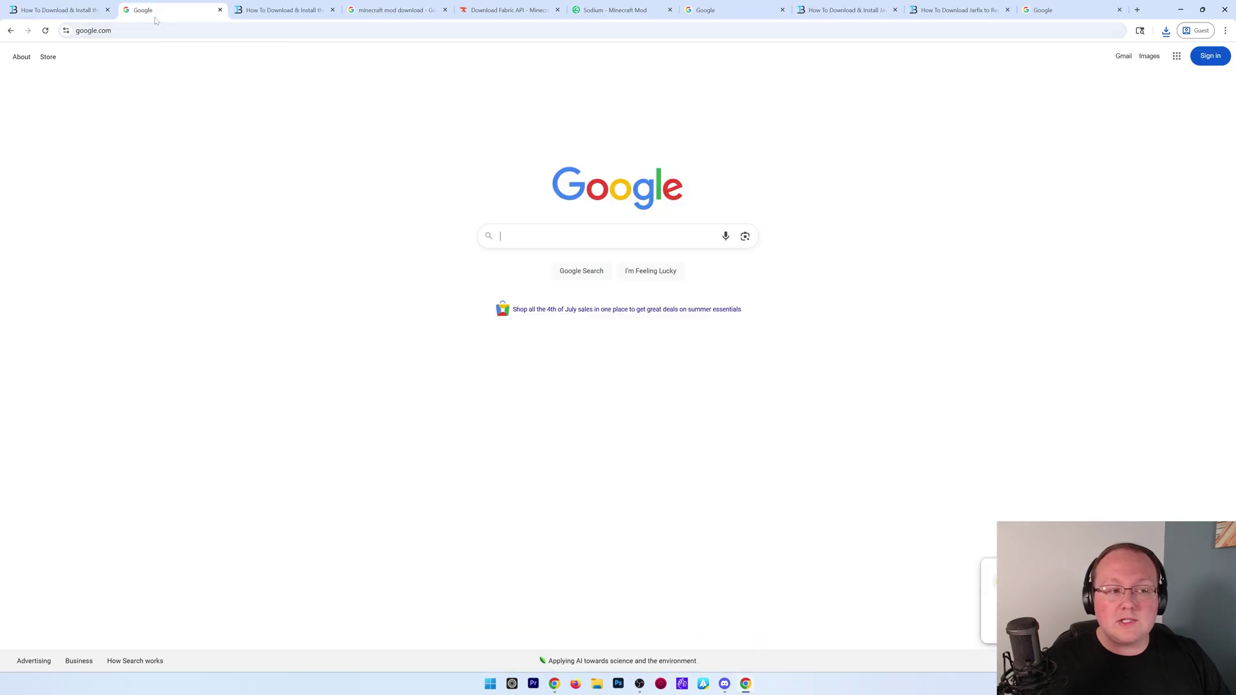
text(fabri)
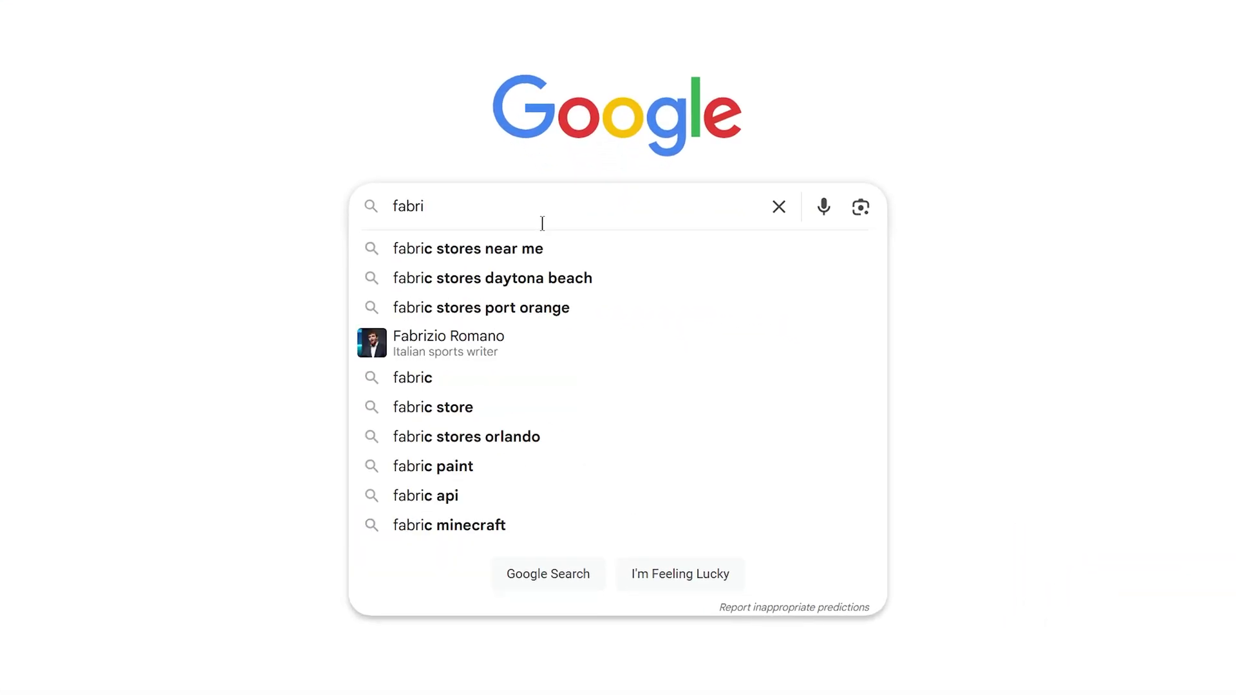
text(c minecraft download)
key(Return)
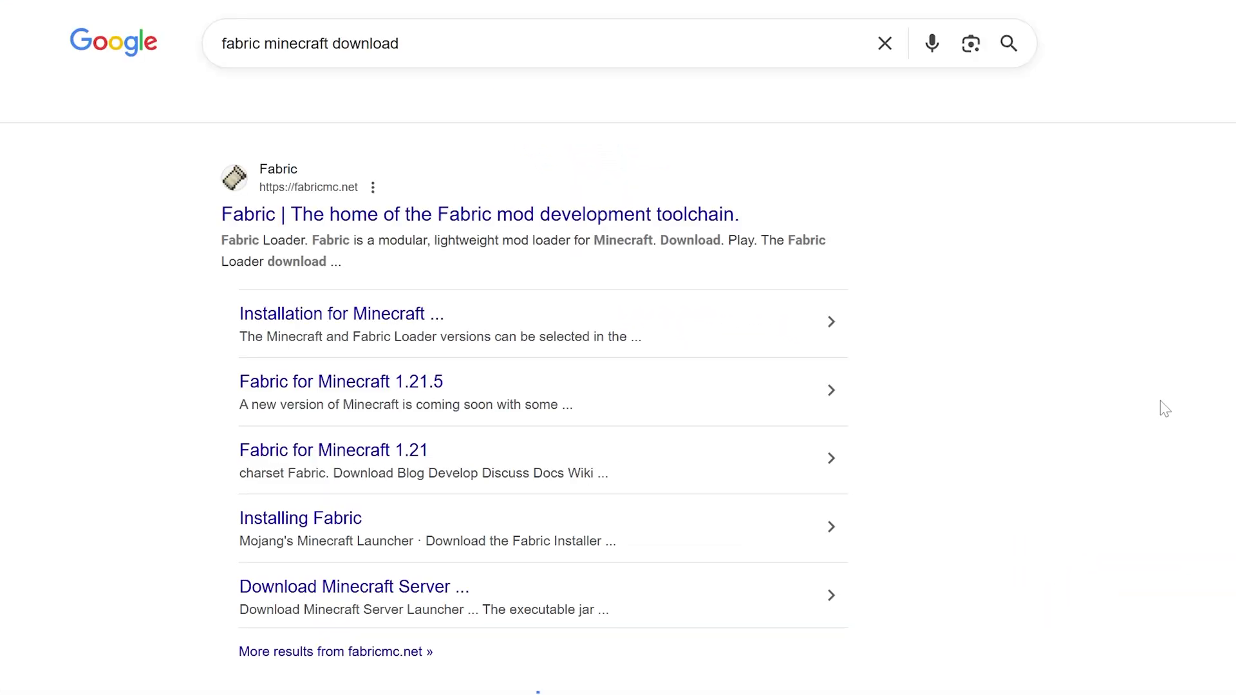
click(279, 213)
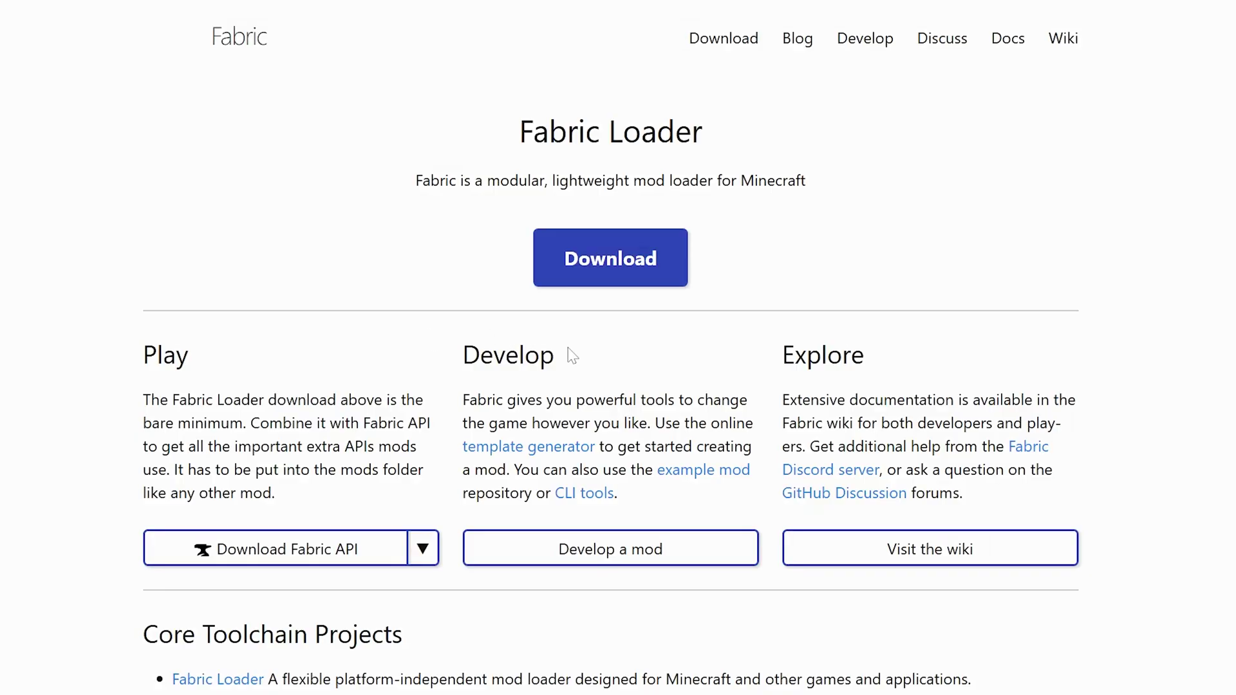
- Download the Fabric Loader installer for Windows and save it as fabric-installer-1.0.3.exe in Downloads
click(606, 265)
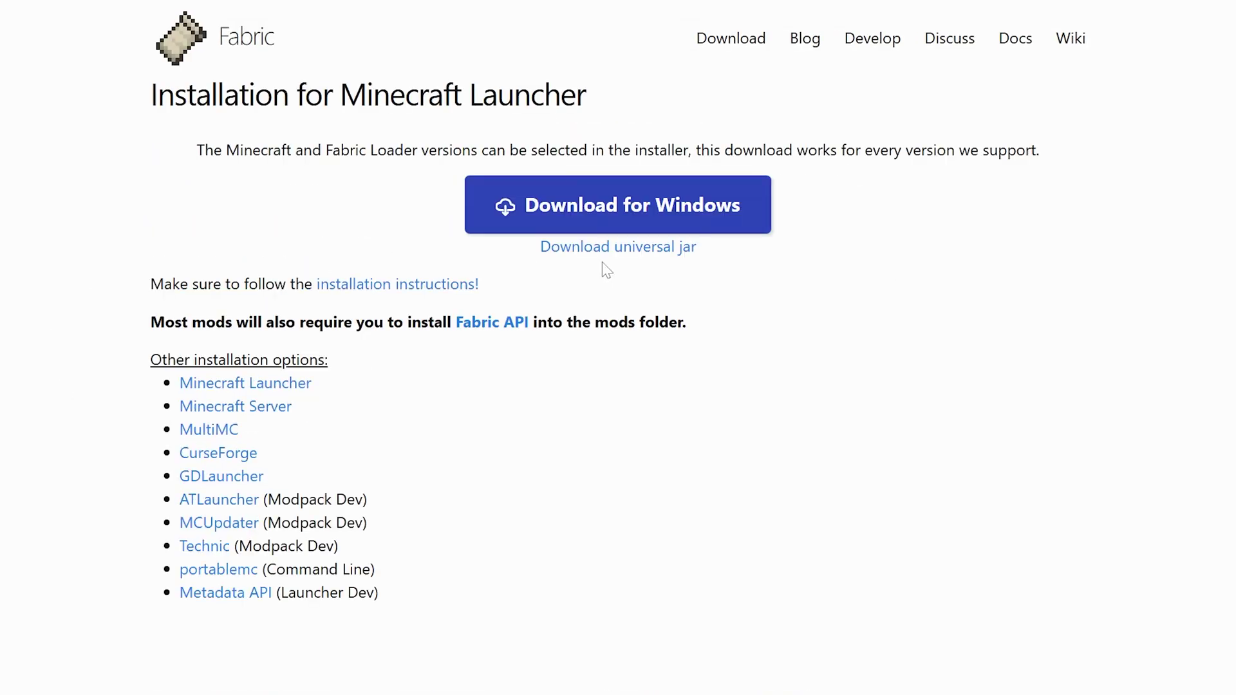
click(628, 206)
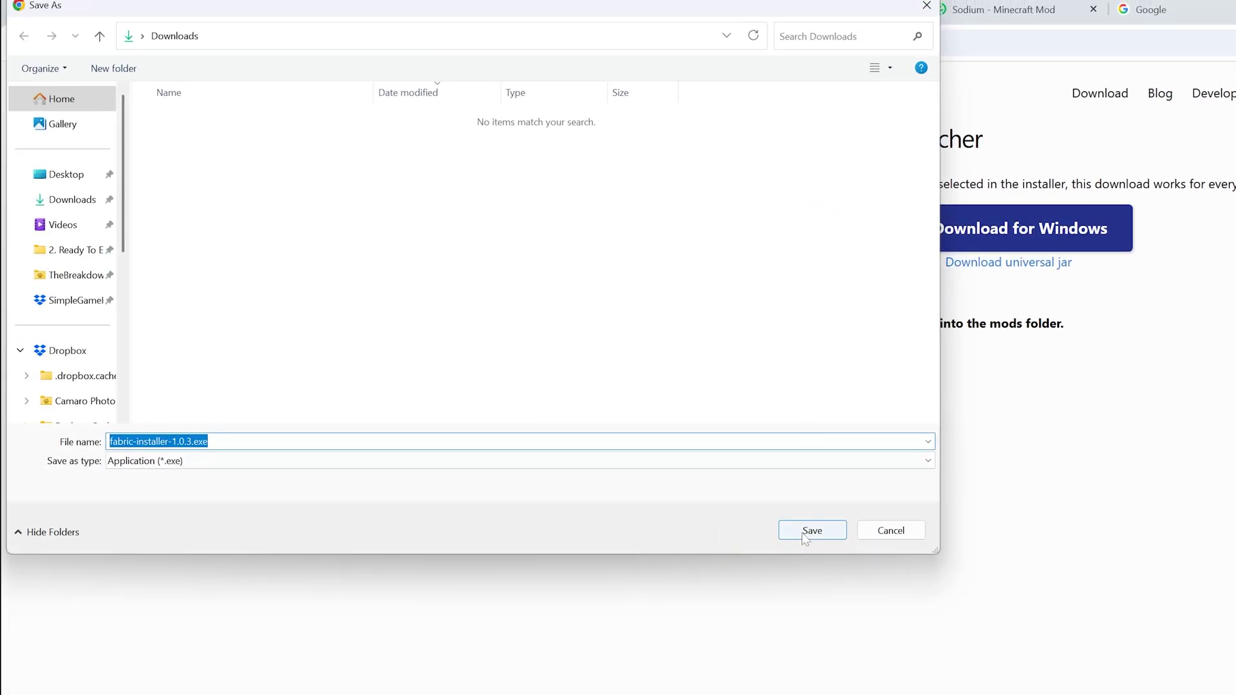
click(810, 531)
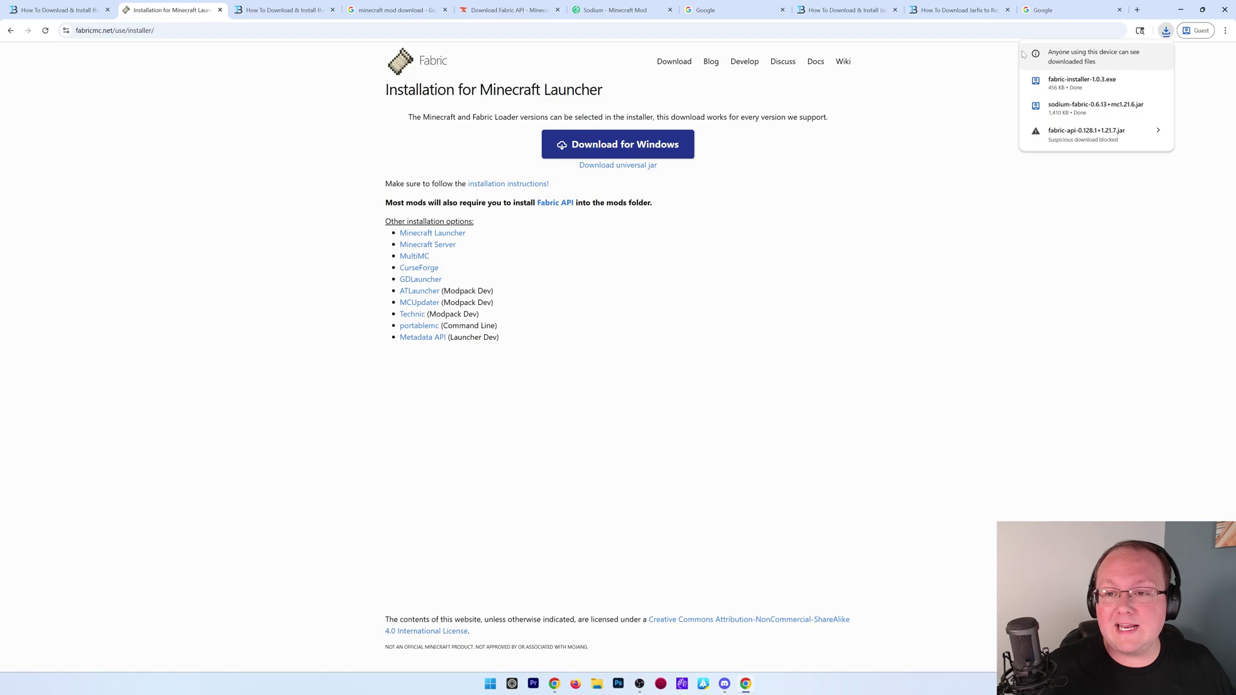
- Open the Downloads folder in File Explorer and move fabric-installer-1.0.3.exe to the desktop
key(super+d)
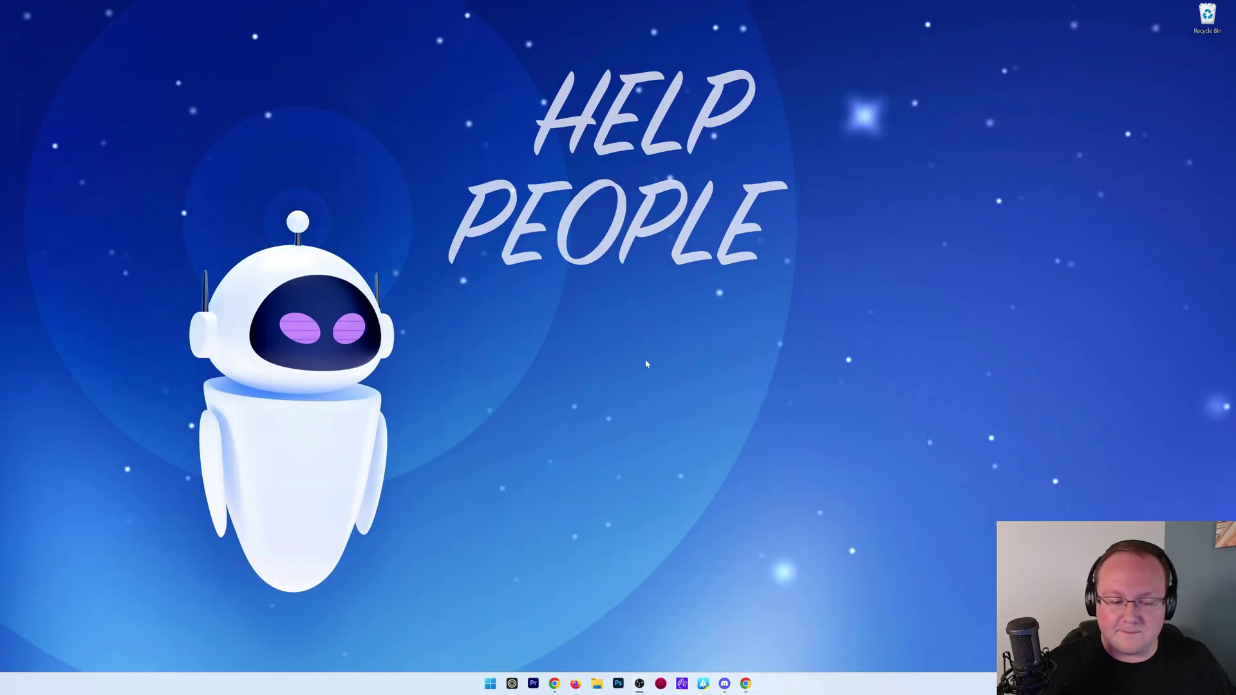
click(596, 683)
click(403, 303)
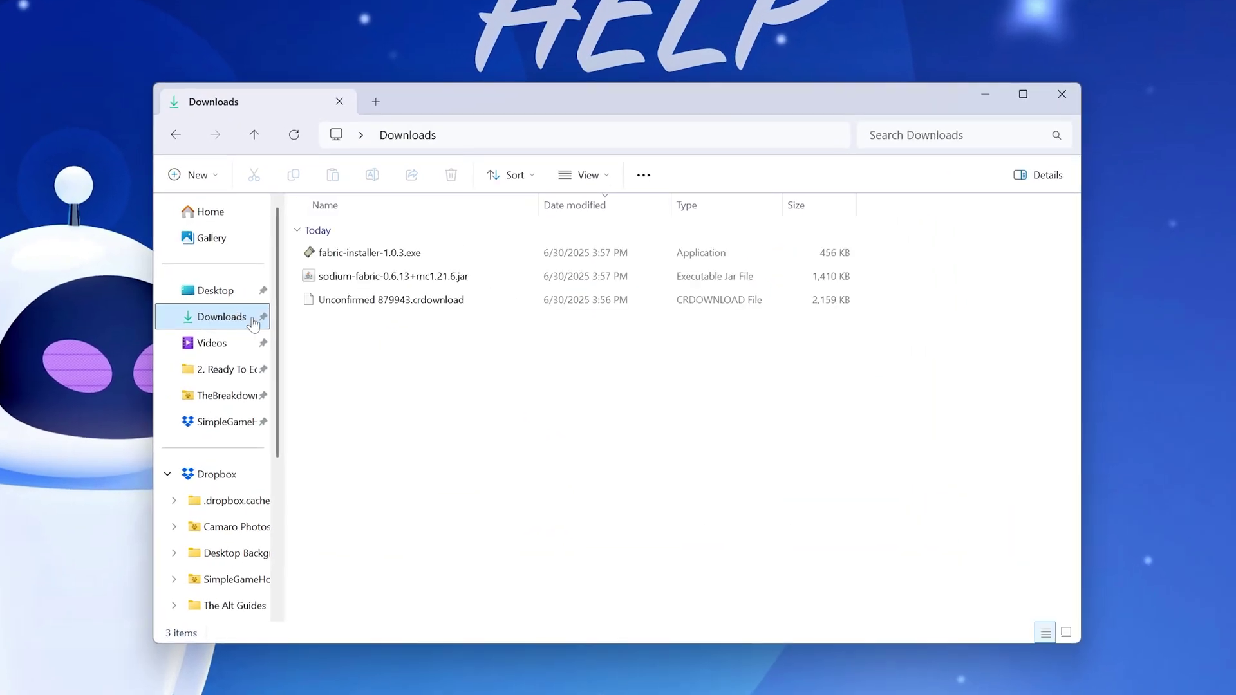
drag(370, 253, 345, 184)
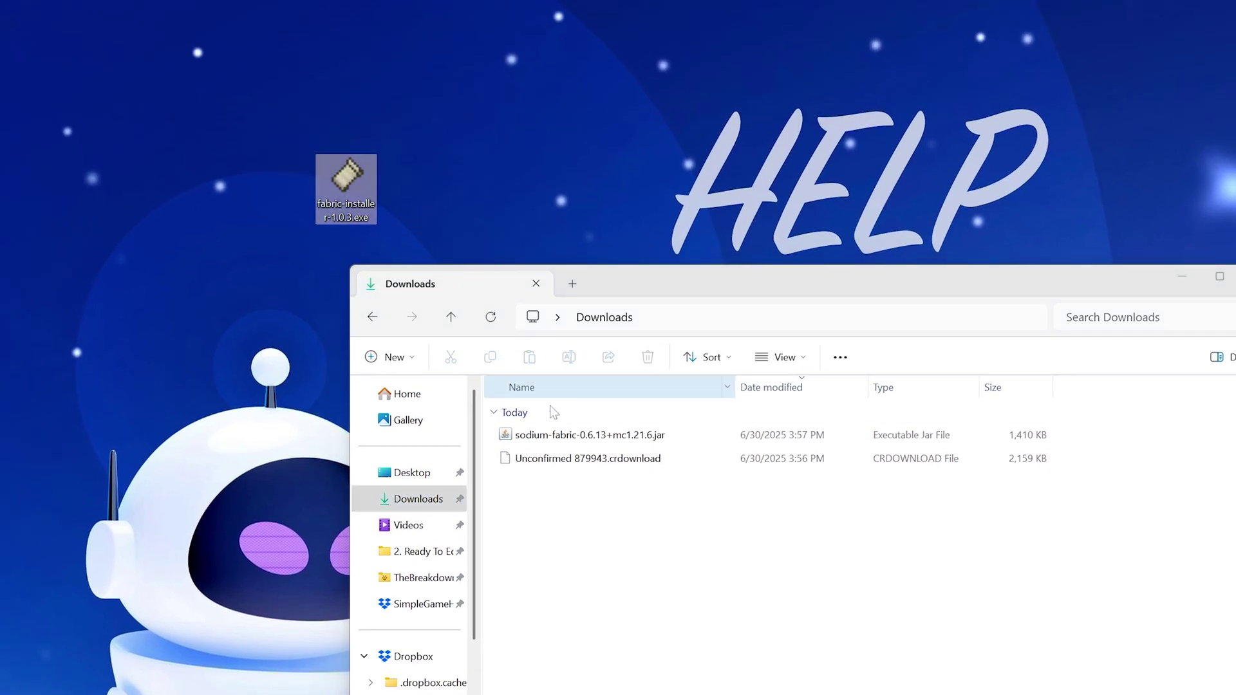
- Move the Fabric API and Sodium jar files from Downloads to the desktop, beside the Fabric installer
mouse_move(601, 505)
mouse_down()
mouse_move(568, 443)
mouse_move(602, 513)
mouse_up()
click(566, 435)
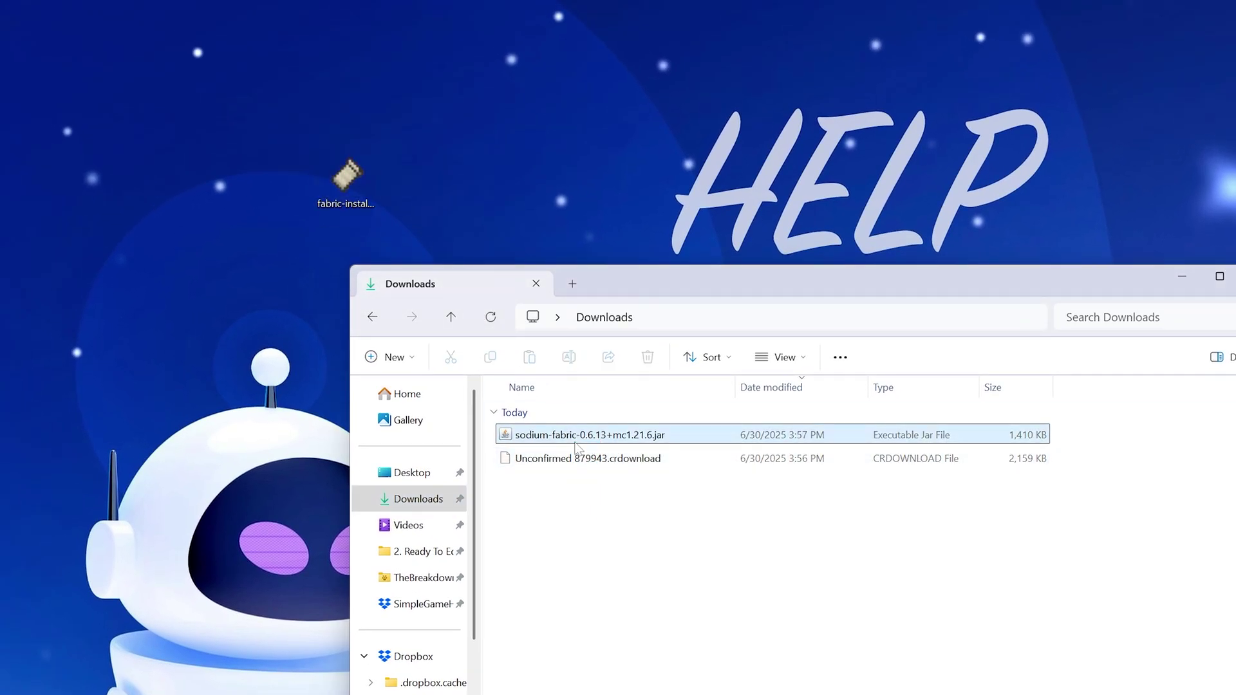
click(577, 465)
click(591, 538)
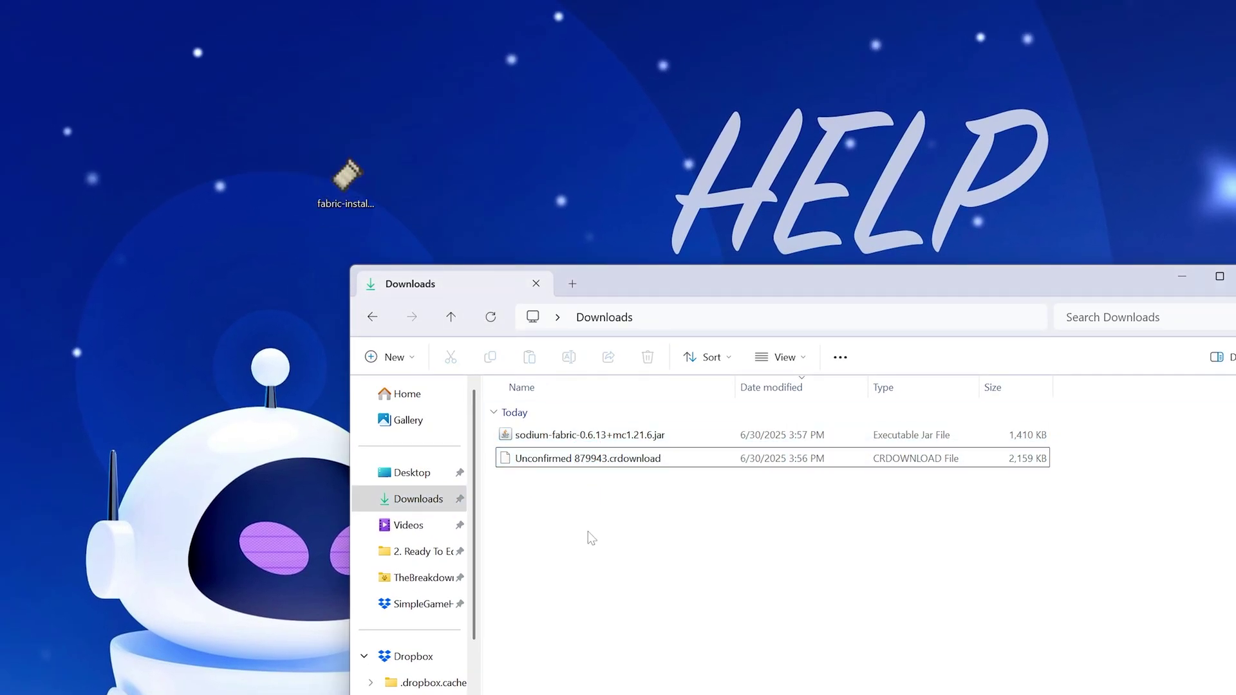
drag(599, 517, 515, 194)
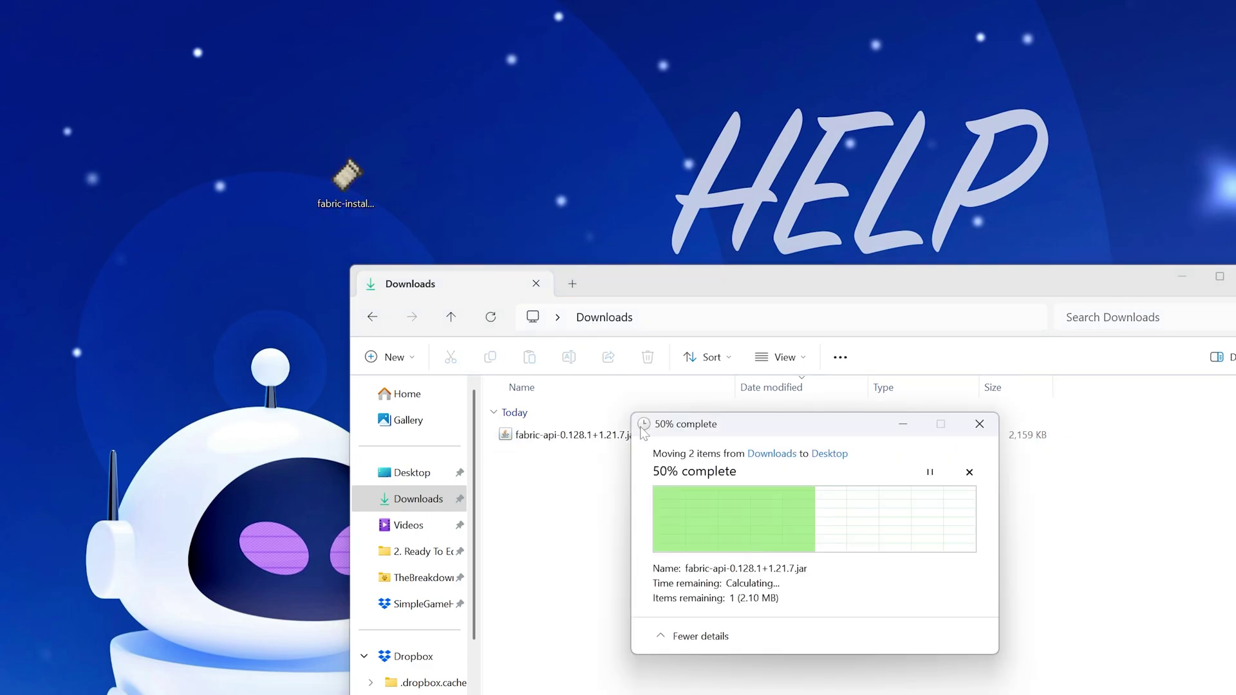
drag(445, 110, 540, 187)
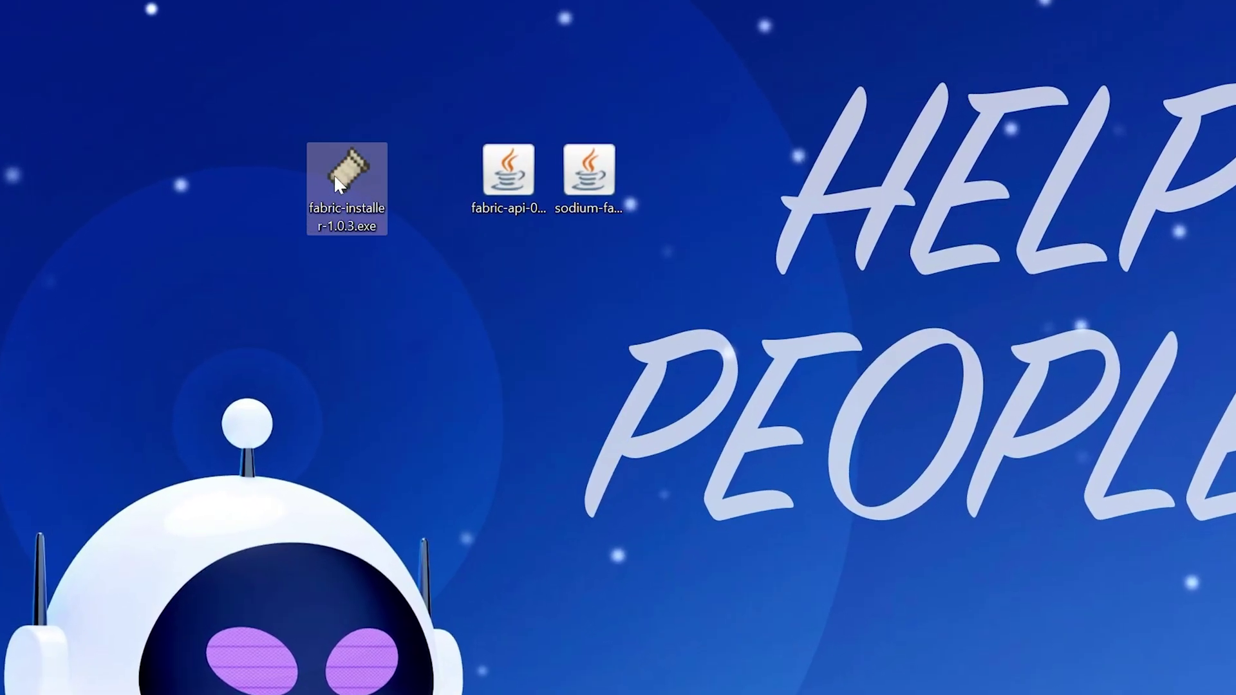
- Run the Fabric installer, install the client loader 0.16.14 for Minecraft 1.21.7 with a created profile, and close the installer
double_click(333, 174)
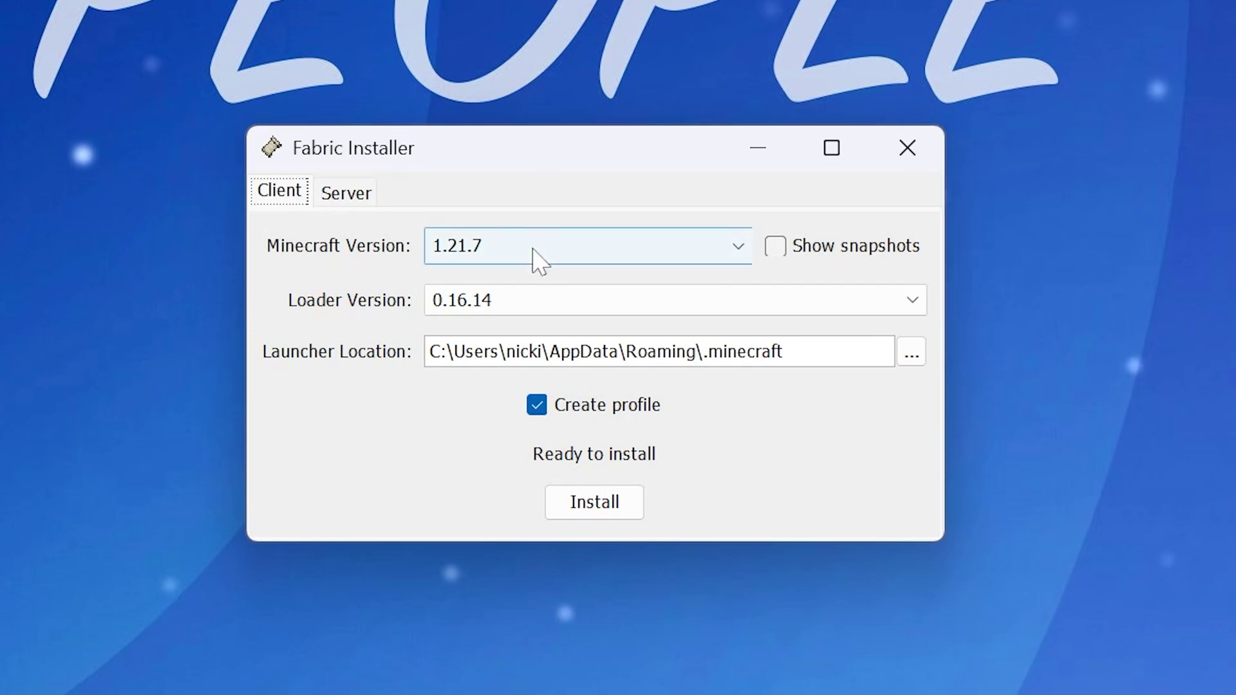
click(534, 250)
click(533, 279)
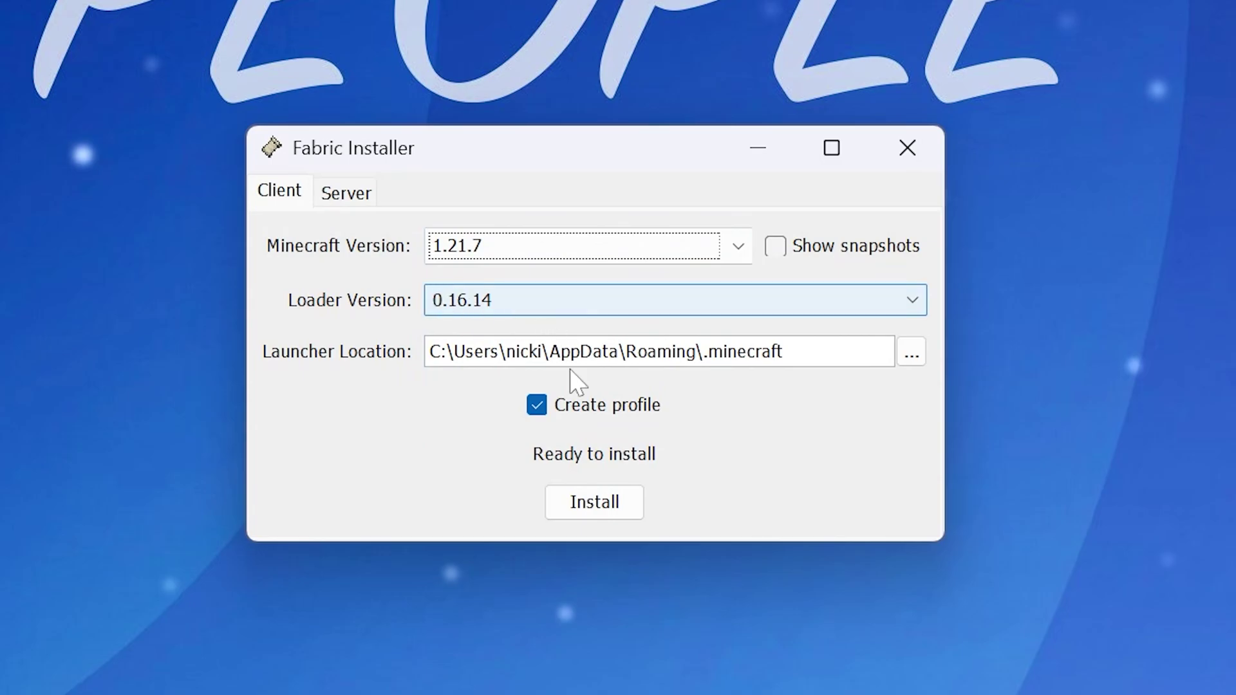
click(597, 508)
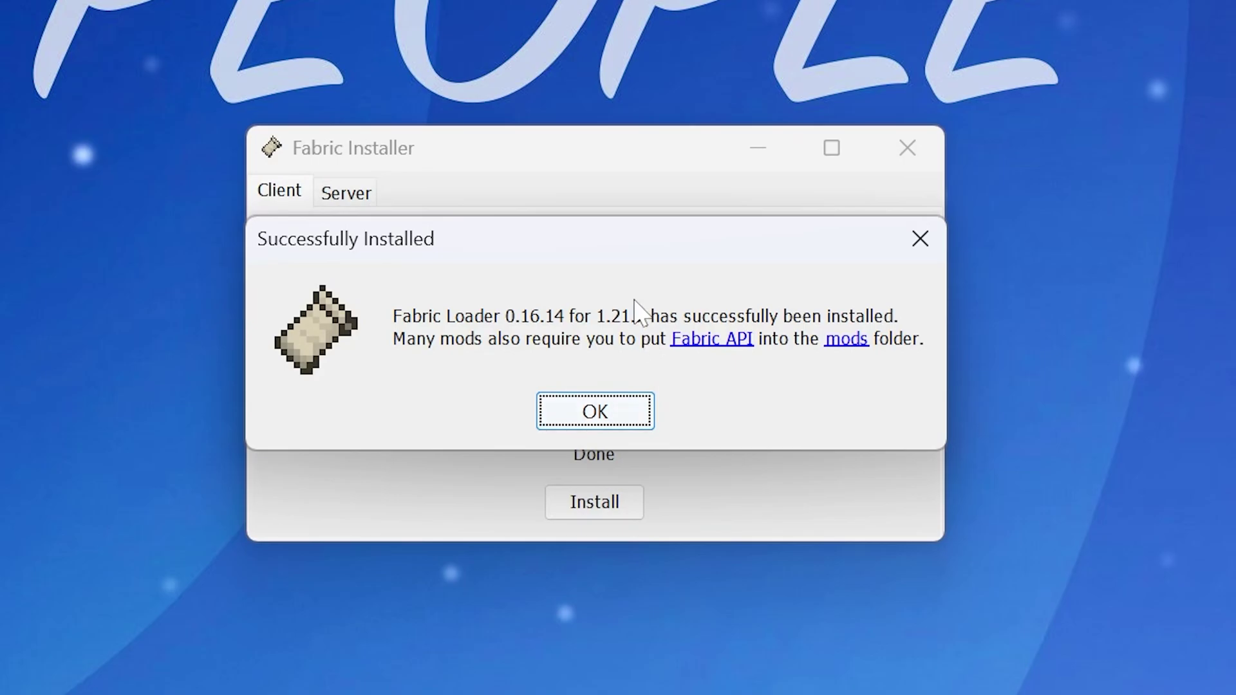
click(604, 412)
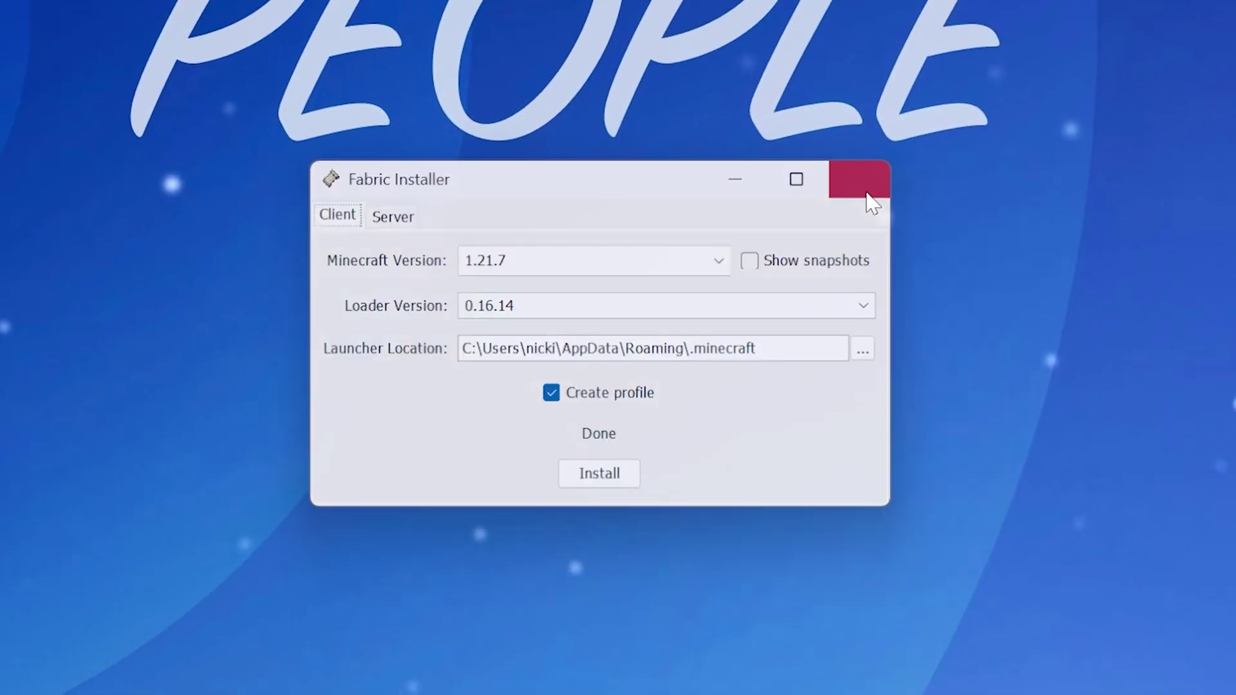
click(908, 148)
- Discard the Fabric installer into the Recycle Bin and move the two mod files higher on the desktop
drag(342, 119, 1207, 18)
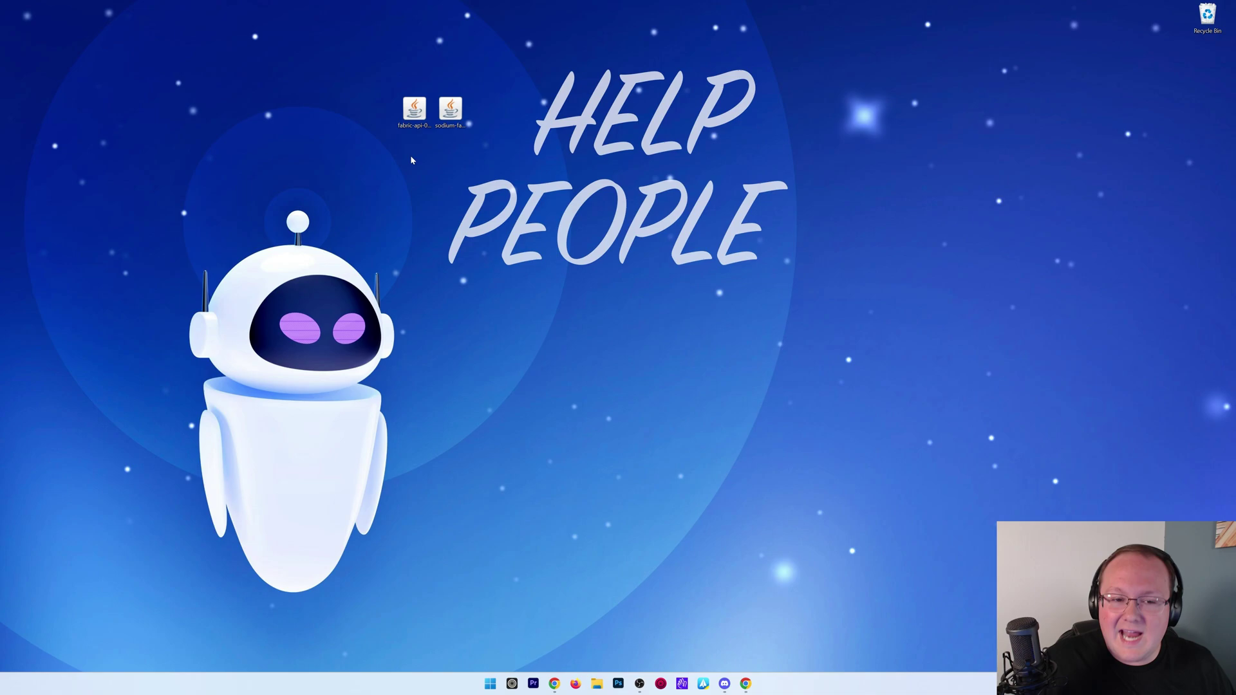
drag(445, 158, 415, 63)
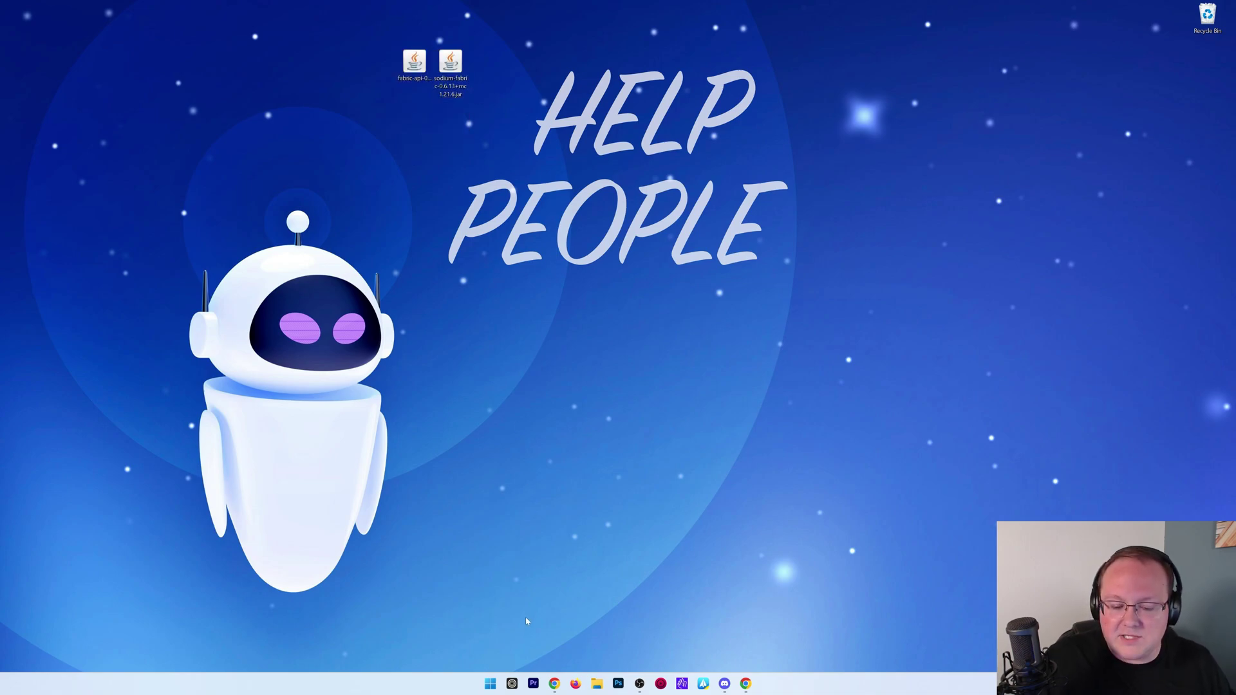
- Switch to the Minecraft Launcher and list the Java Edition installations with modded versions included
key(super)
click(641, 436)
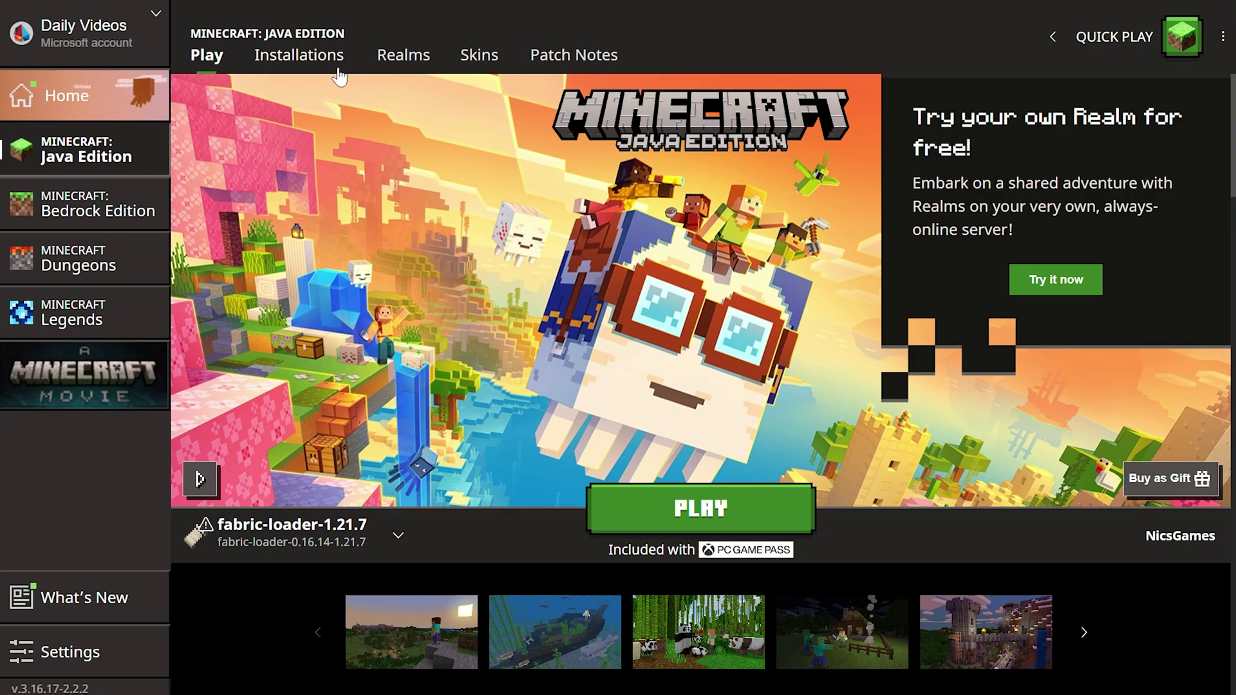
click(472, 197)
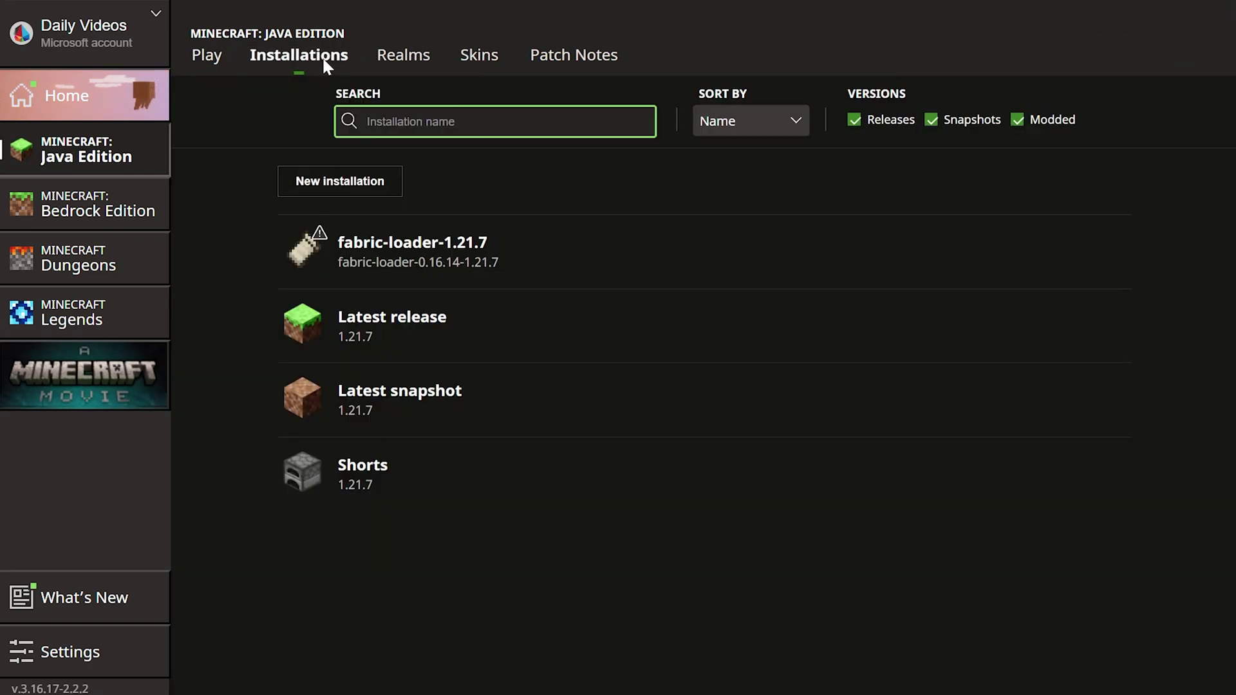
click(1052, 119)
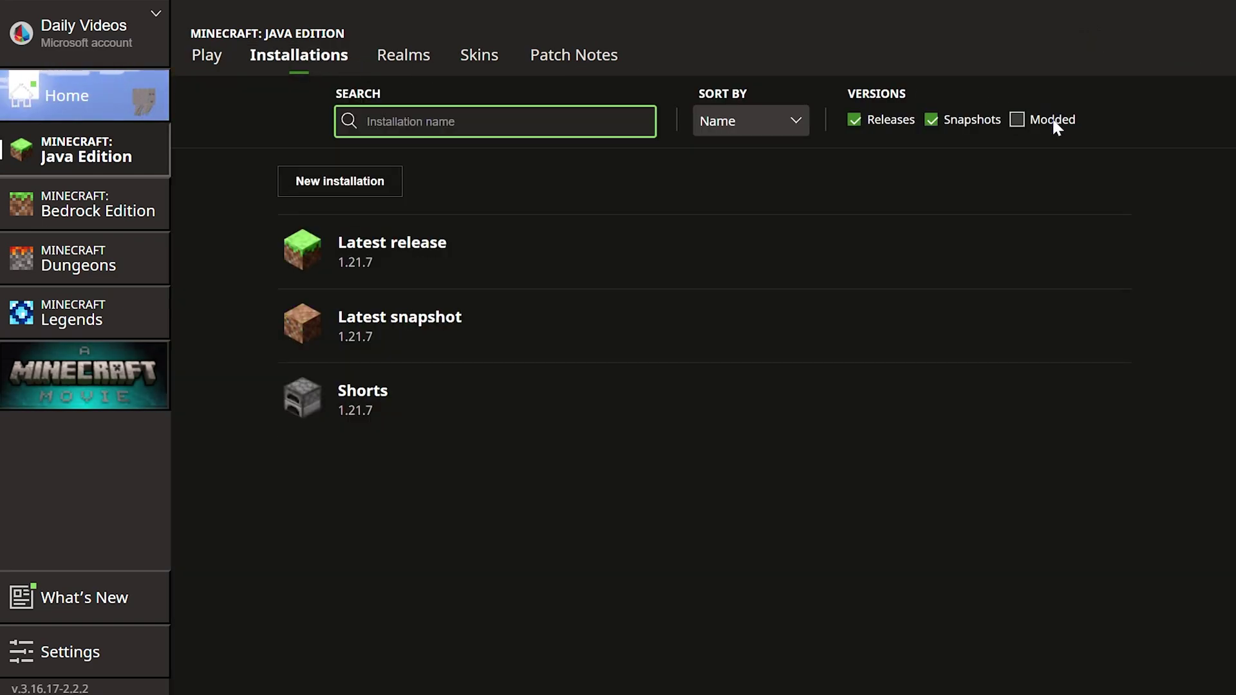
click(1052, 119)
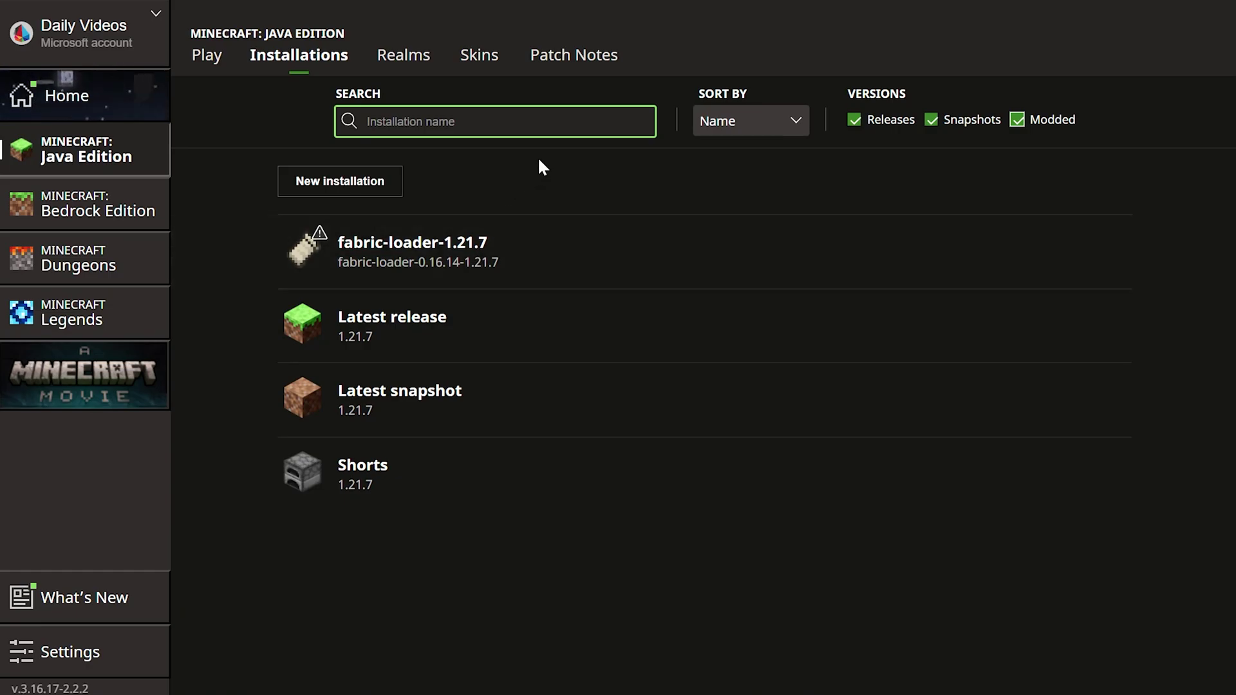
- Open the game folder of the fabric-loader-1.21.7 installation and delete its existing mods folder
click(1073, 251)
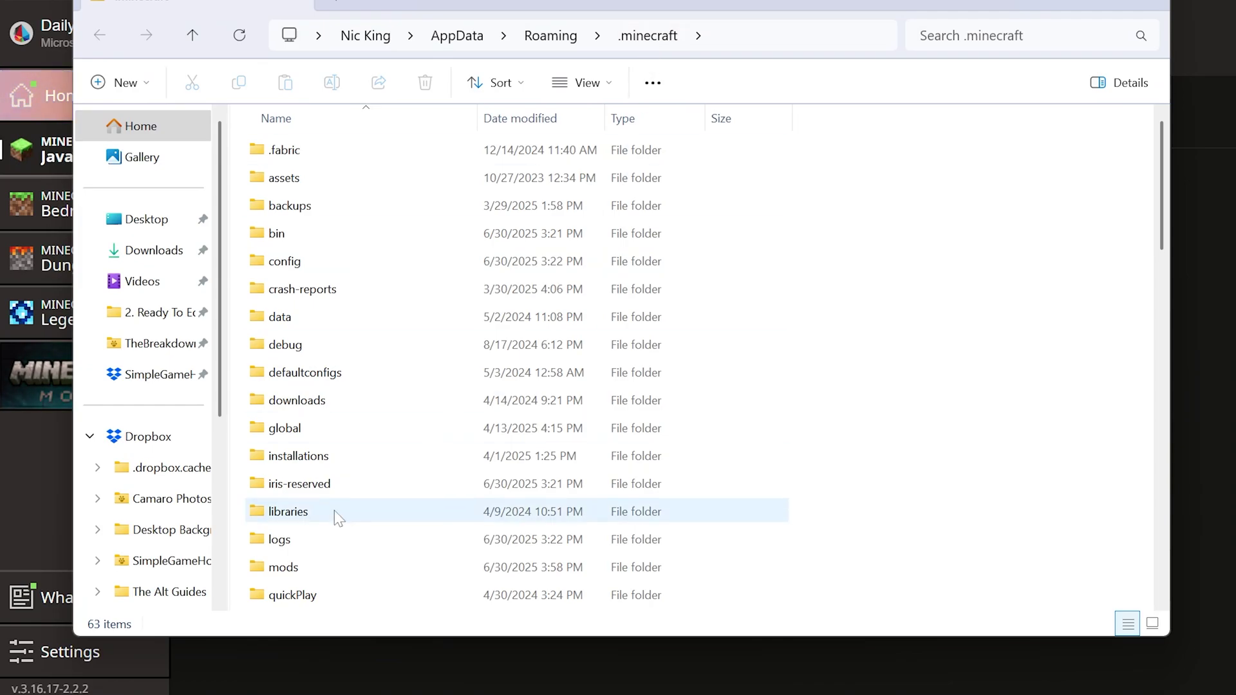
scroll(335, 518, down, 1)
click(301, 492)
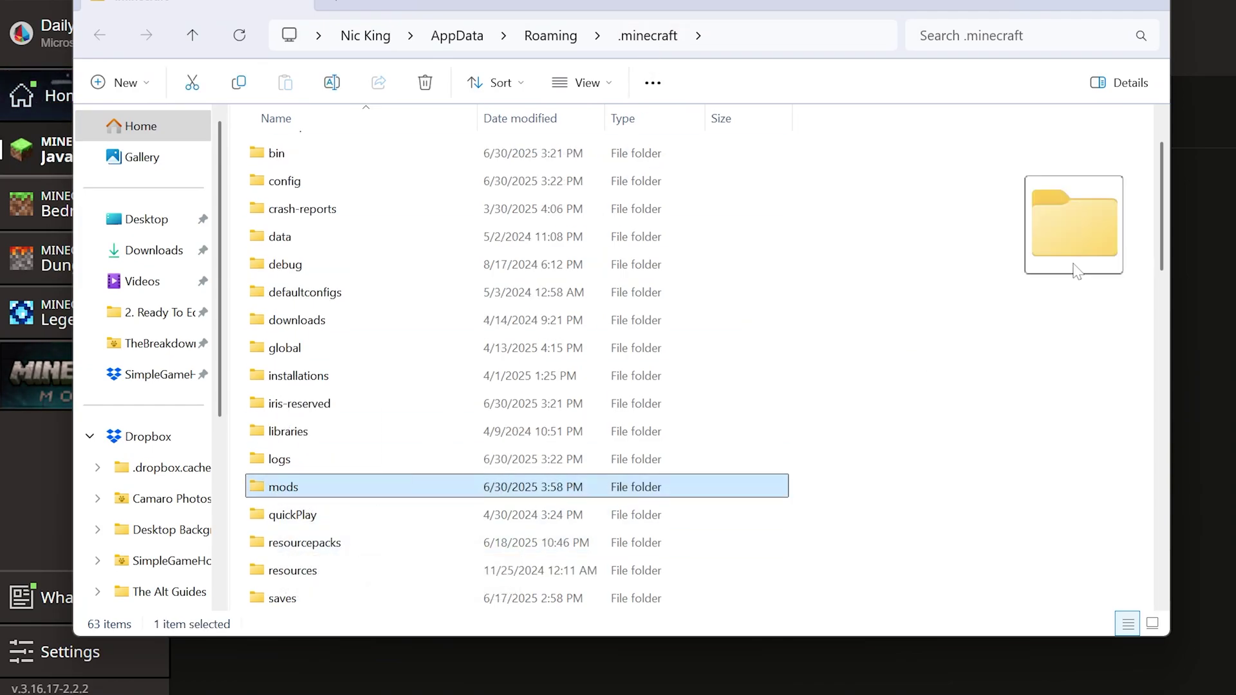
key(Delete)
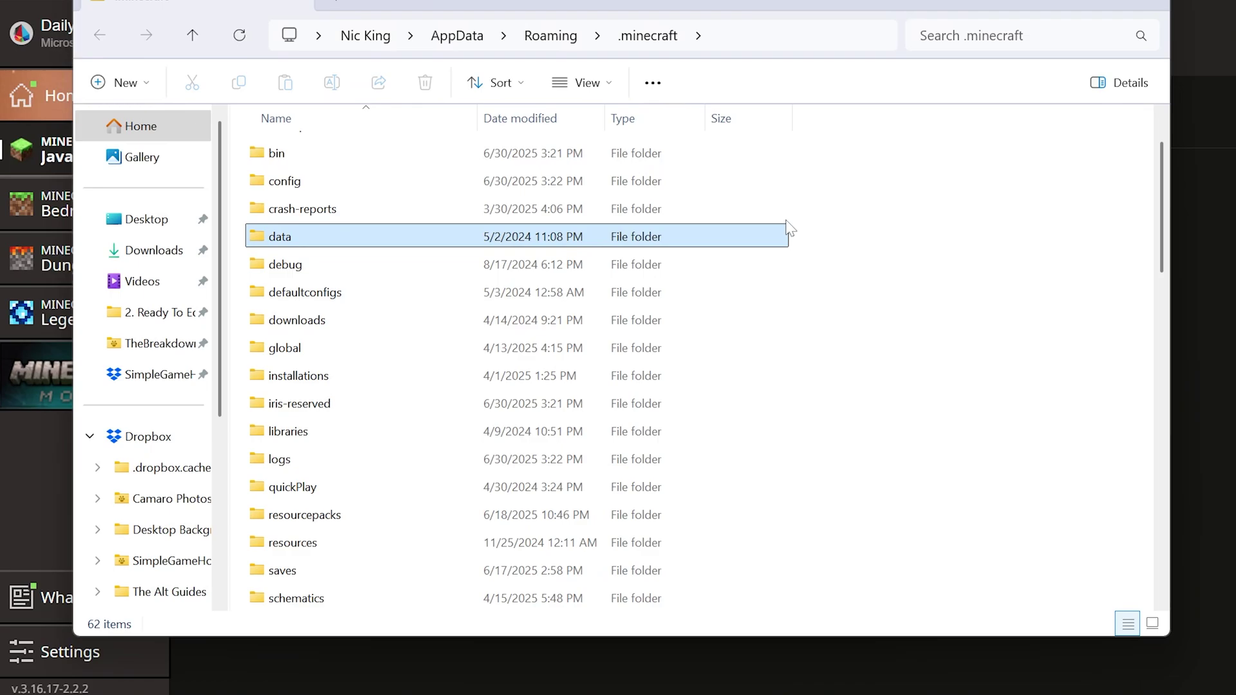
- Create a new folder named mods in the .minecraft folder
right_click(795, 213)
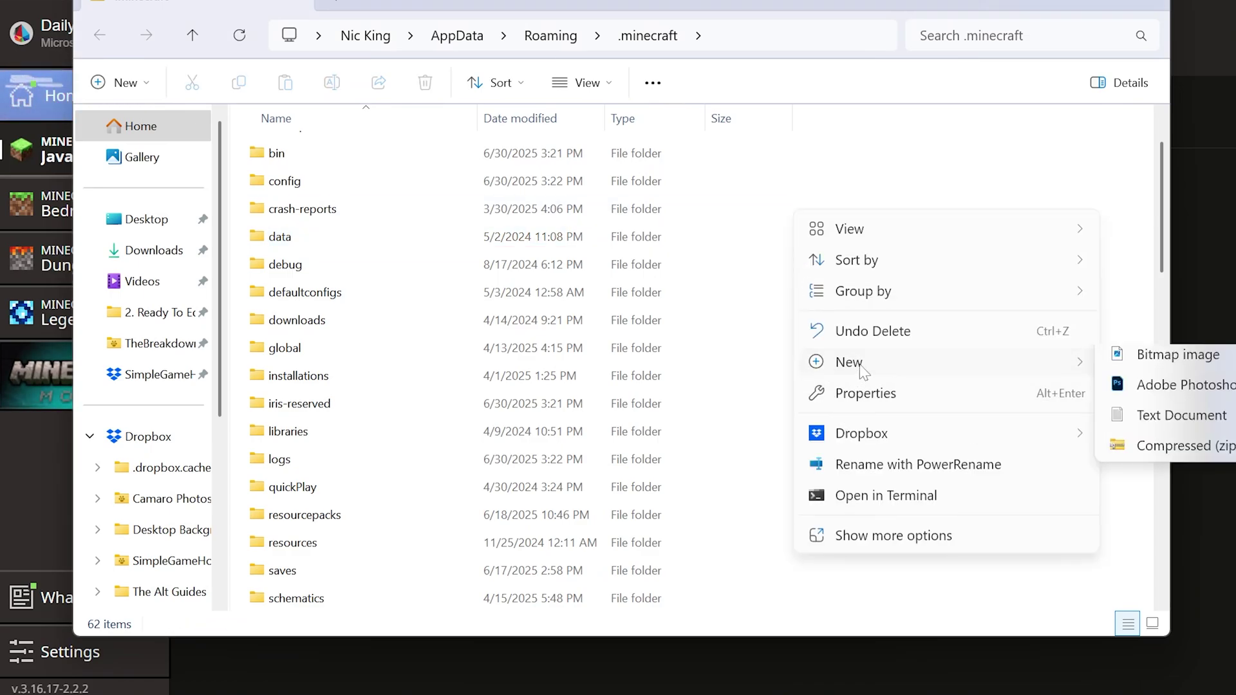
click(1158, 354)
text(mods)
key(Return)
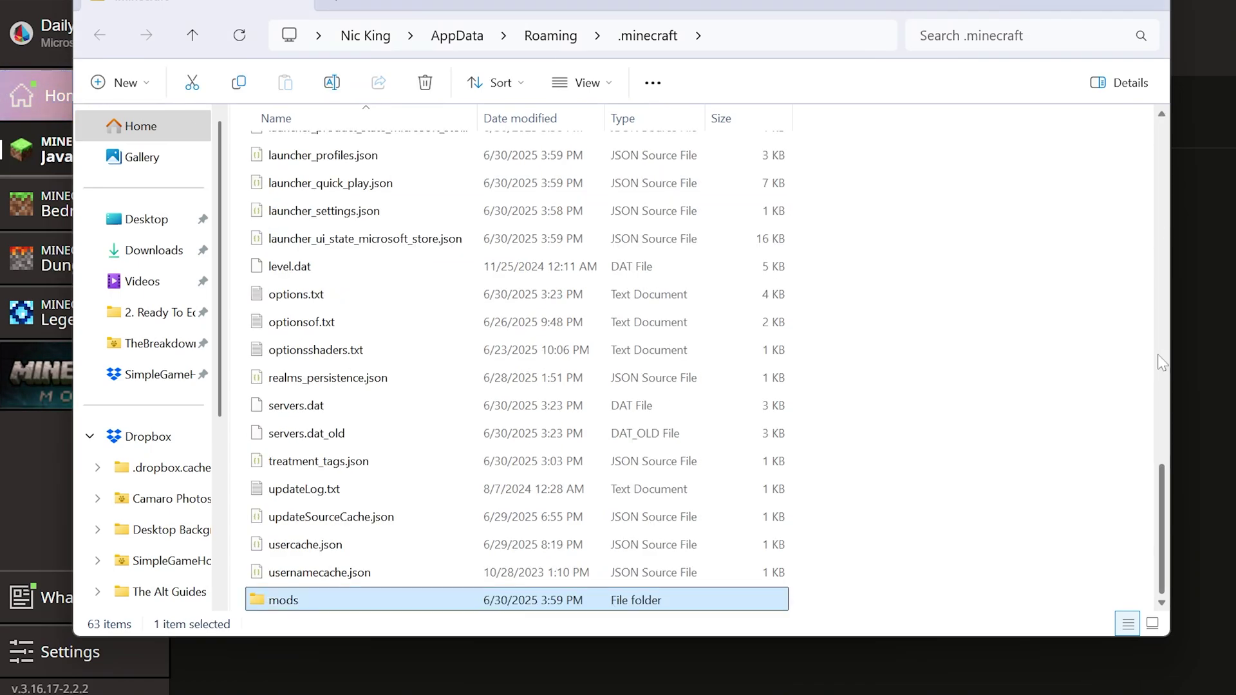
- Move the Fabric API and Sodium jar files from the desktop into the new mods folder, and close the folder window
double_click(369, 599)
drag(408, 186, 163, 90)
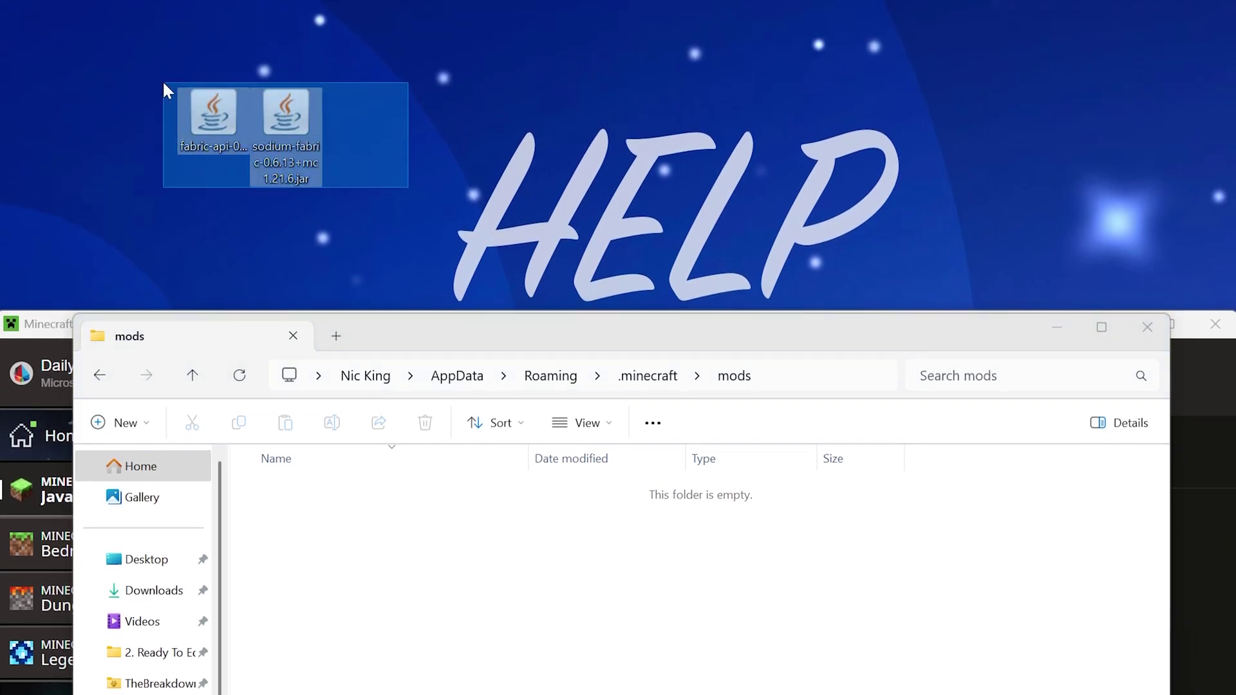
drag(238, 126, 504, 654)
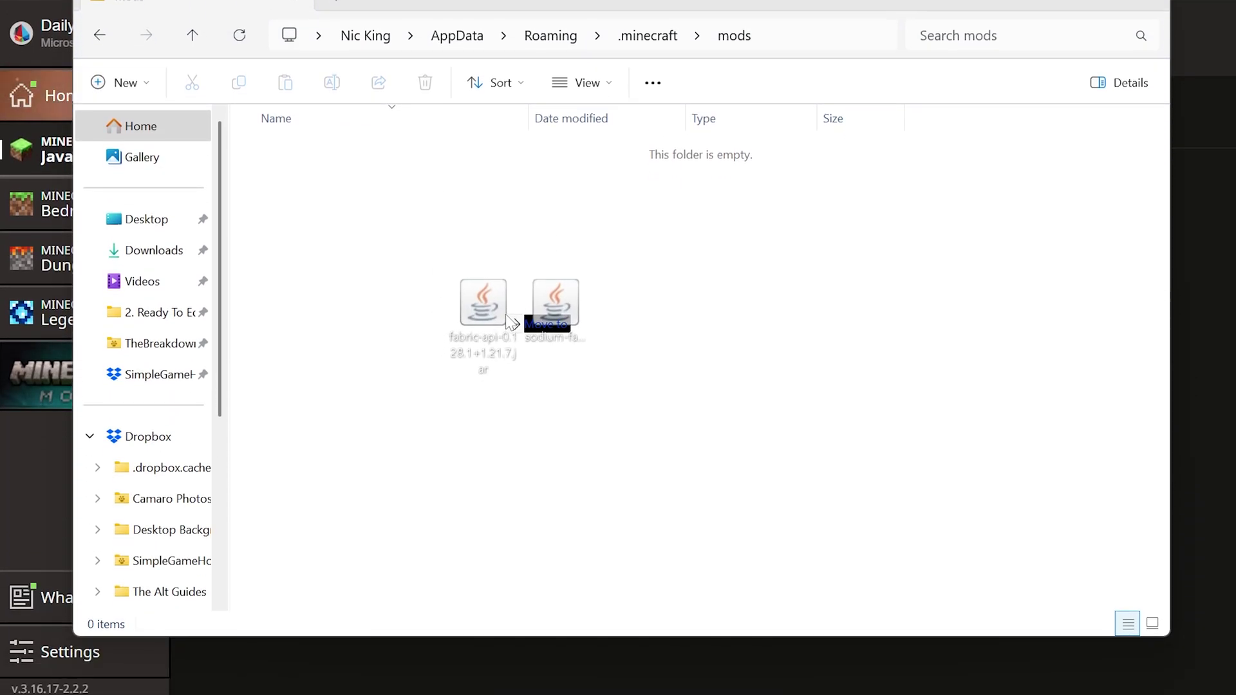
drag(505, 314, 505, 315)
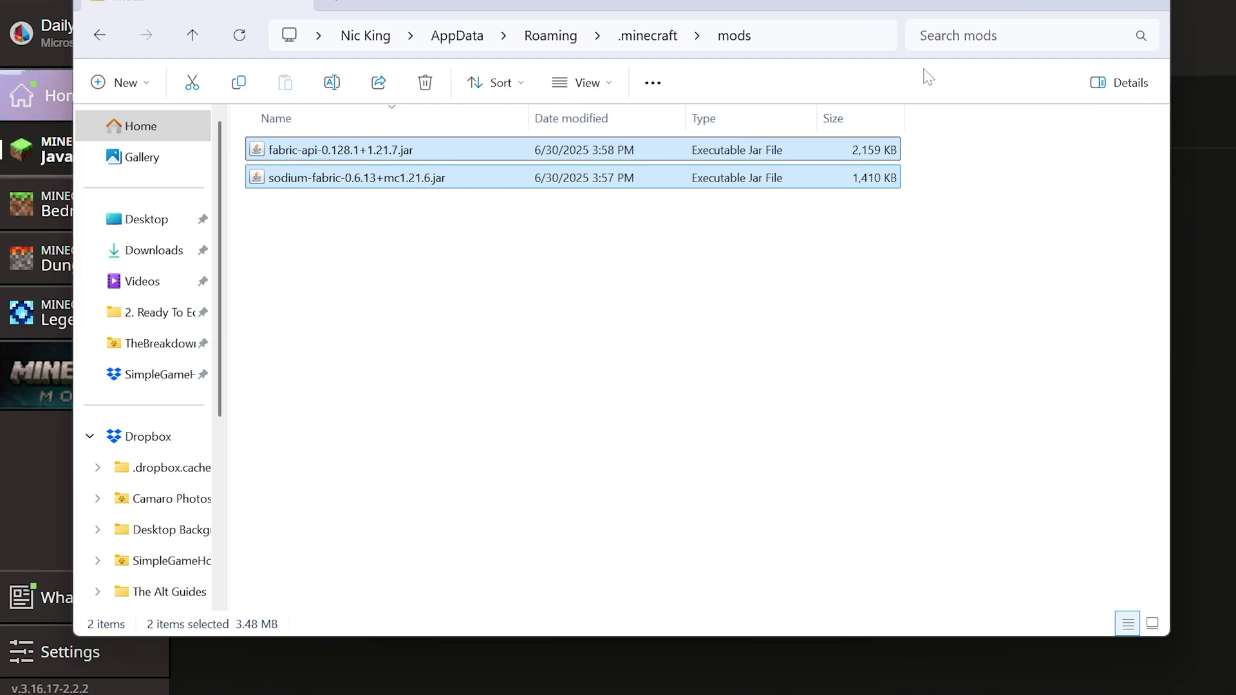
click(1159, 3)
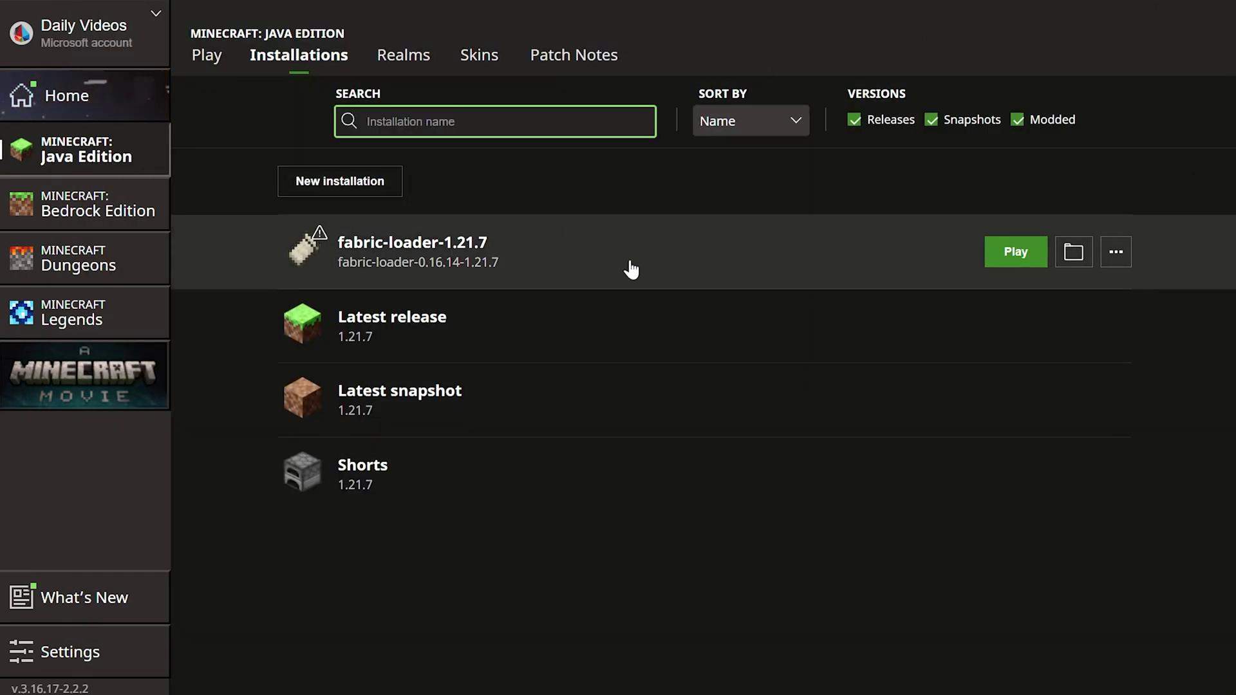
- Launch the fabric-loader-1.21.7 installation and accept playing the modified game
click(1013, 252)
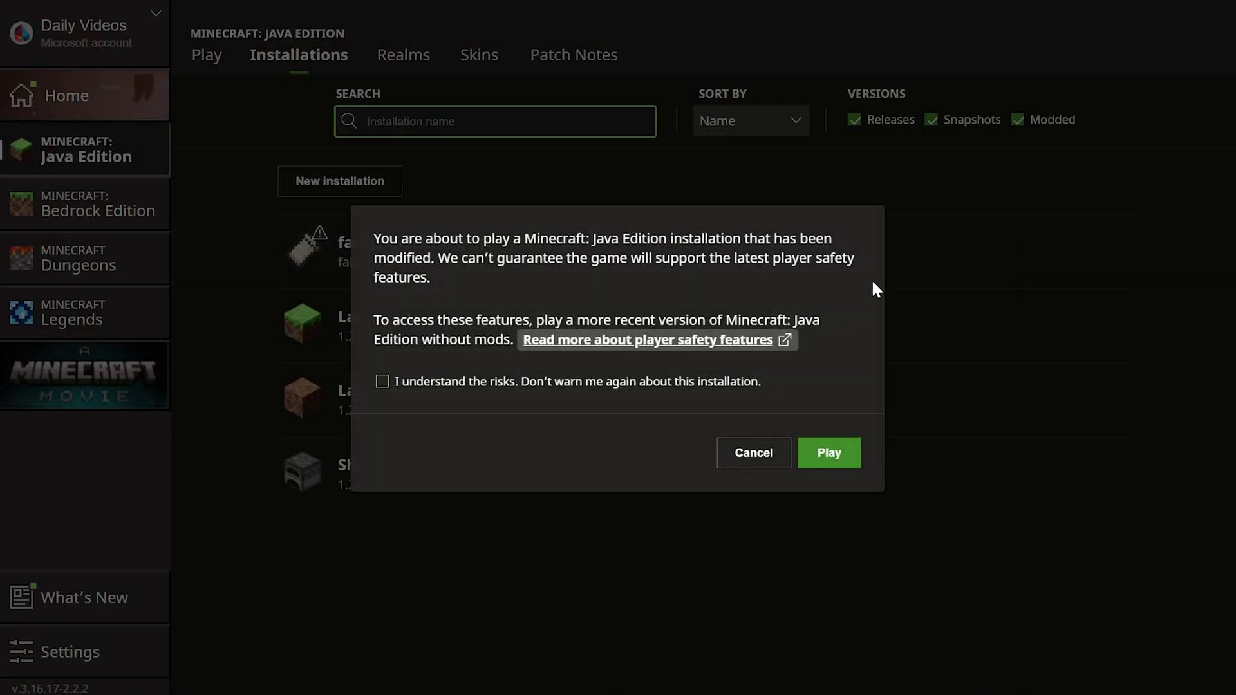
click(855, 452)
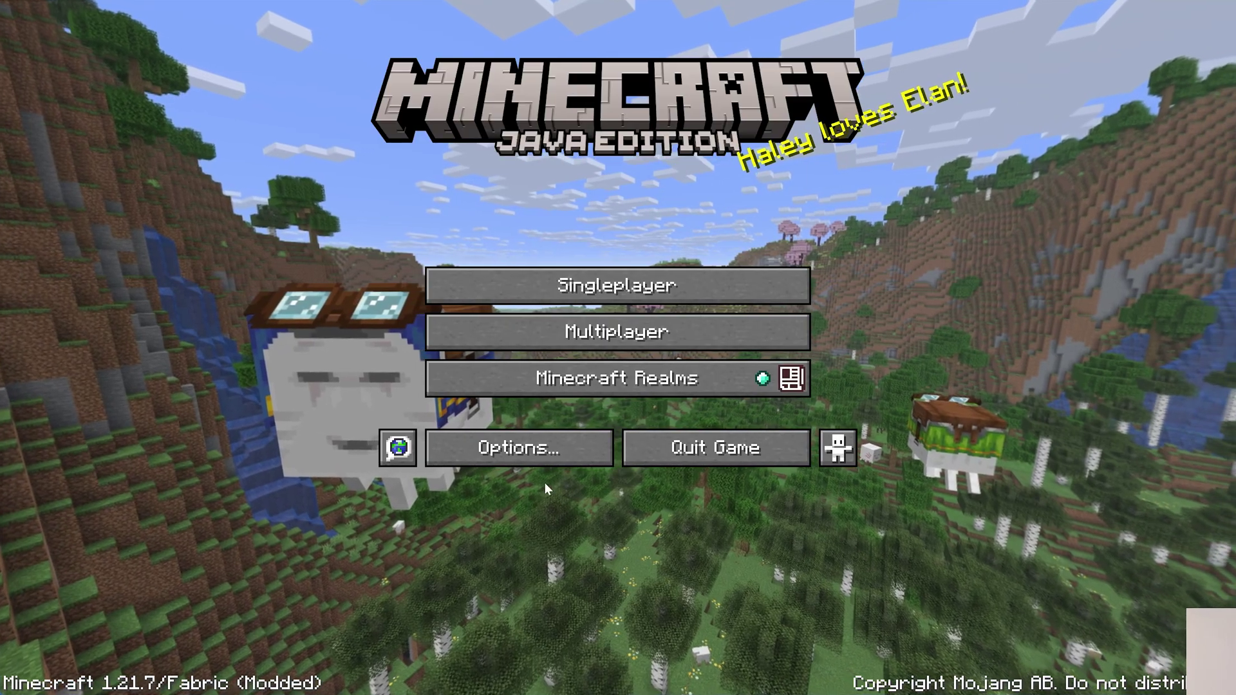
- Open the game's video settings and look through Sodium's Advanced, Performance, Quality and General option pages
click(531, 458)
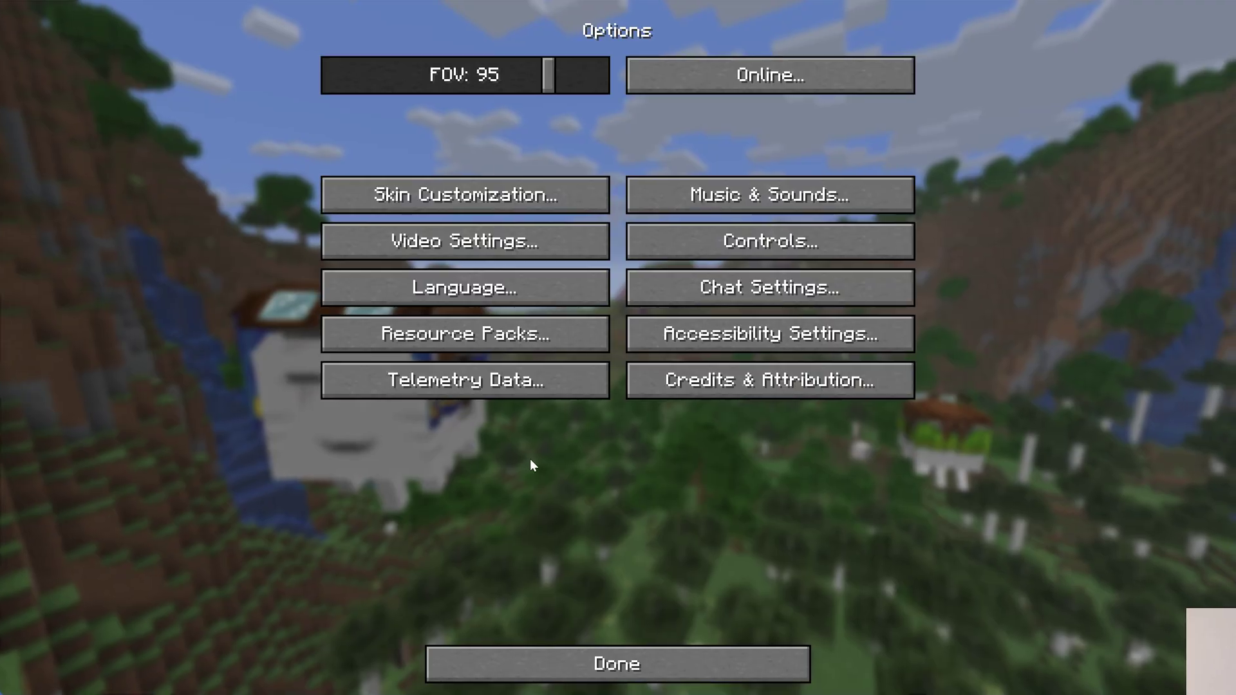
click(460, 243)
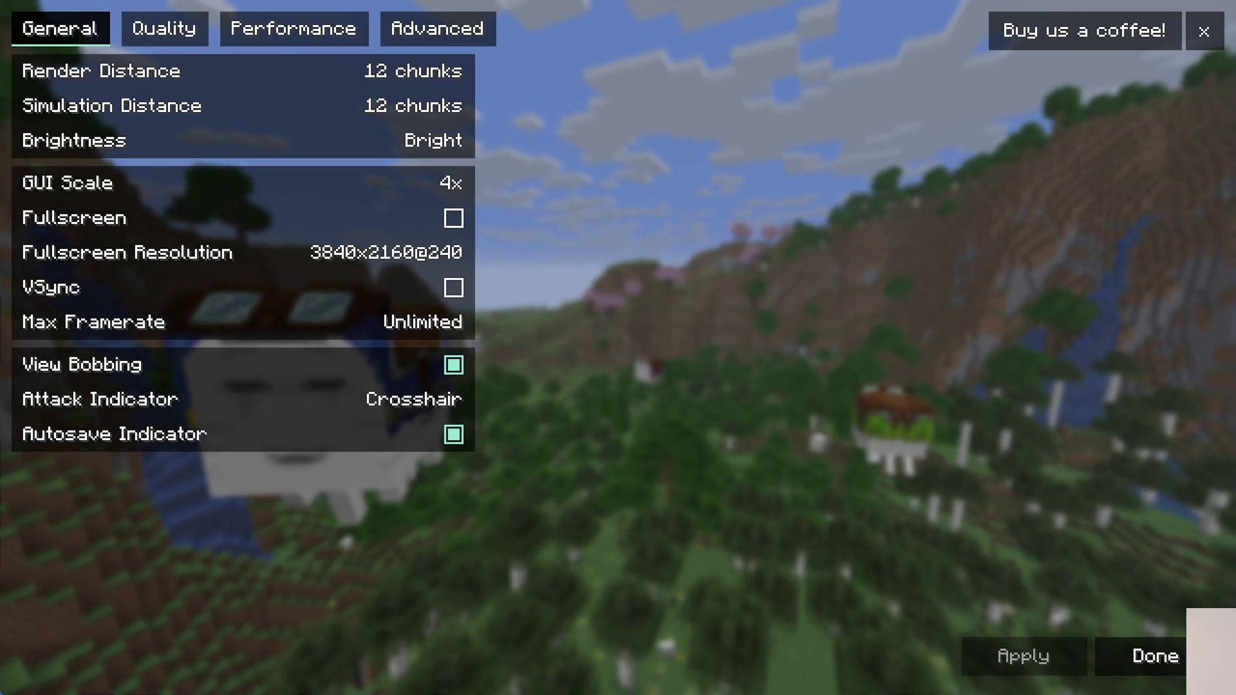
click(437, 28)
click(311, 32)
click(165, 28)
click(99, 30)
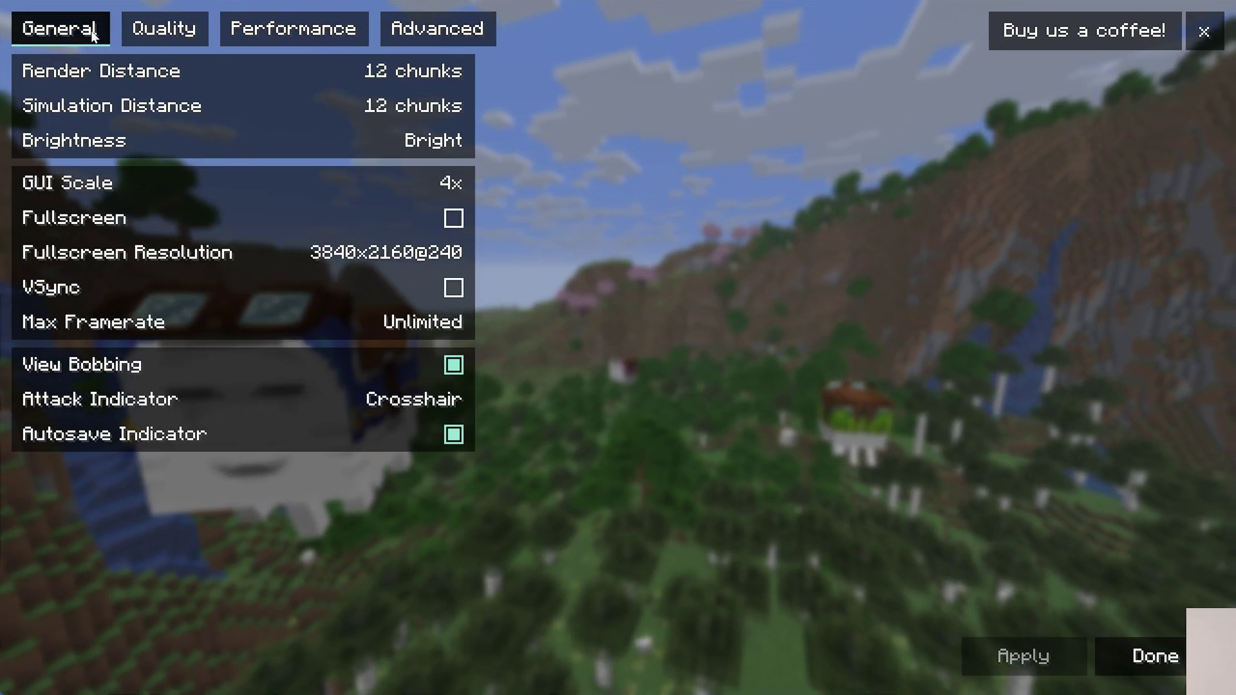
click(157, 31)
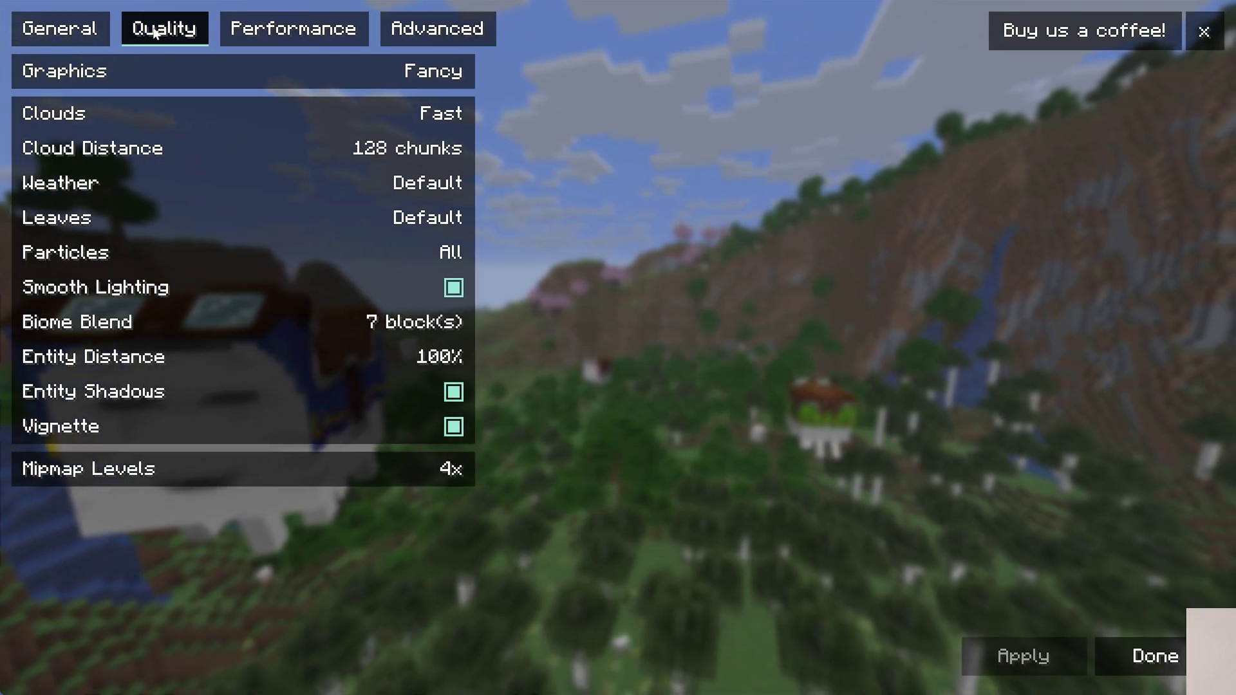
click(59, 28)
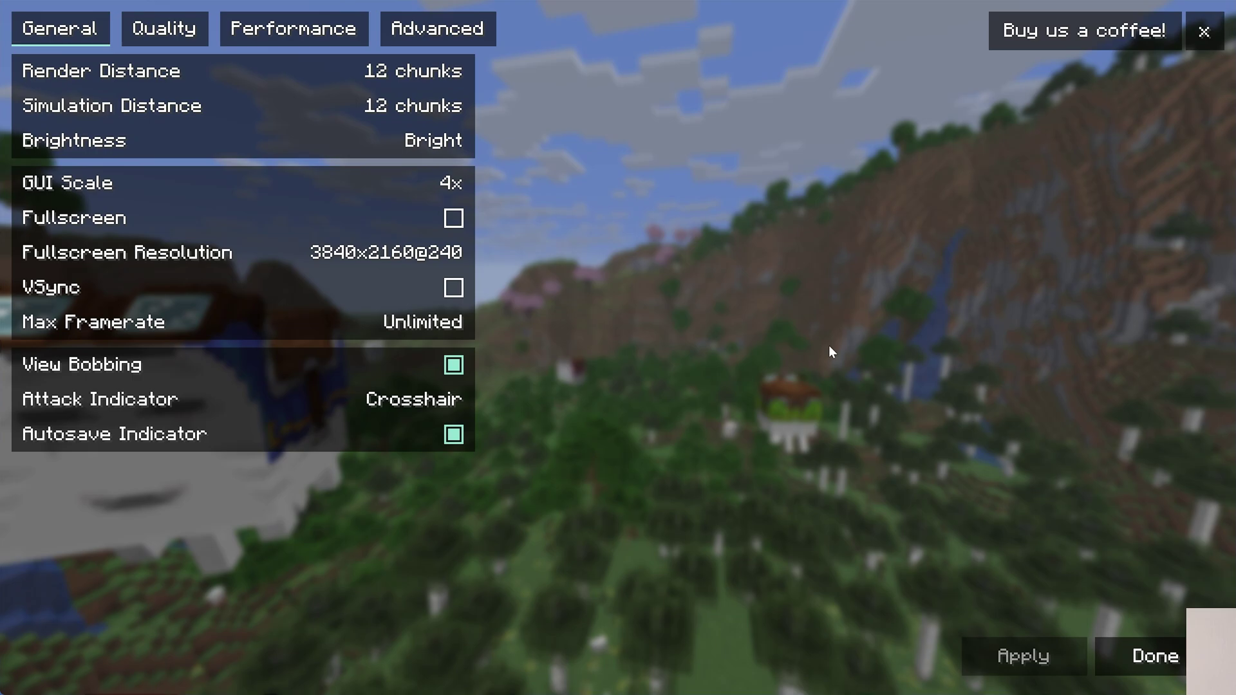